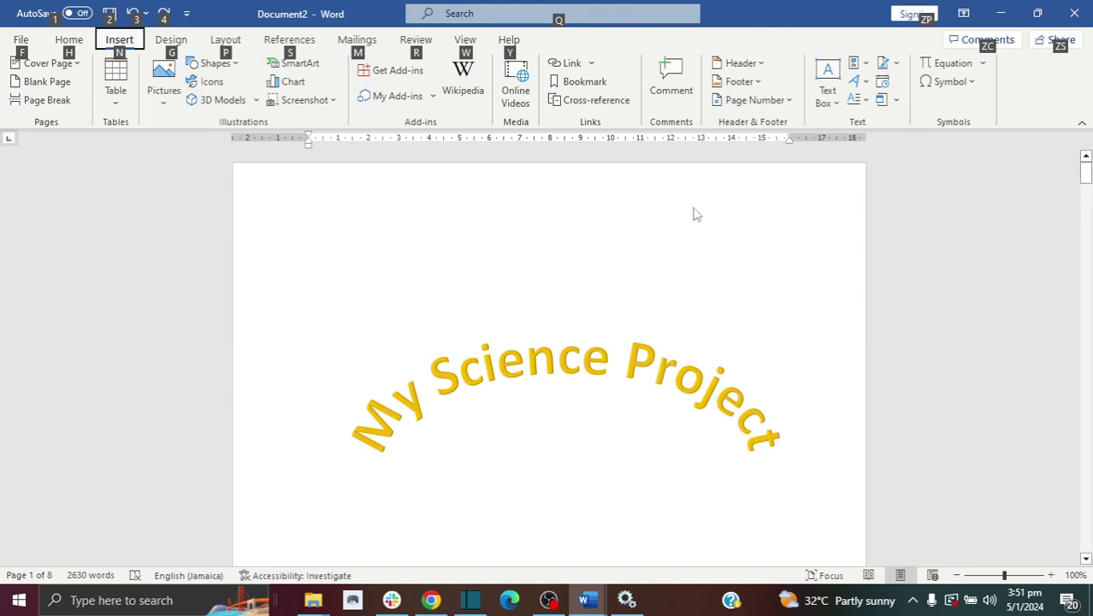
- Set up a Box page border with a solid line style and the candy corn art pattern
left_click(834, 286)
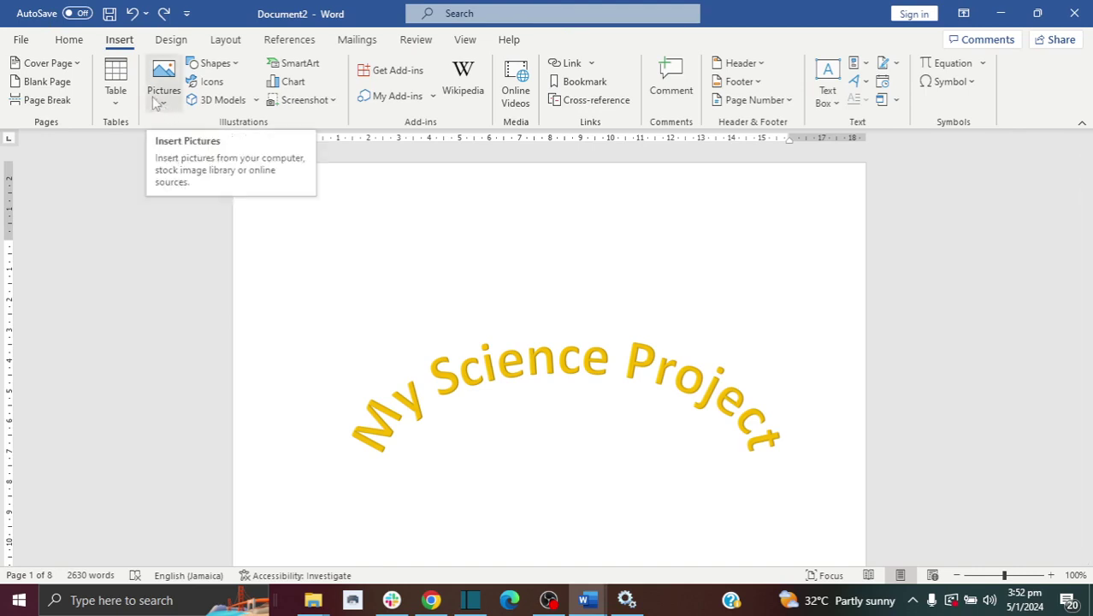
left_click(169, 43)
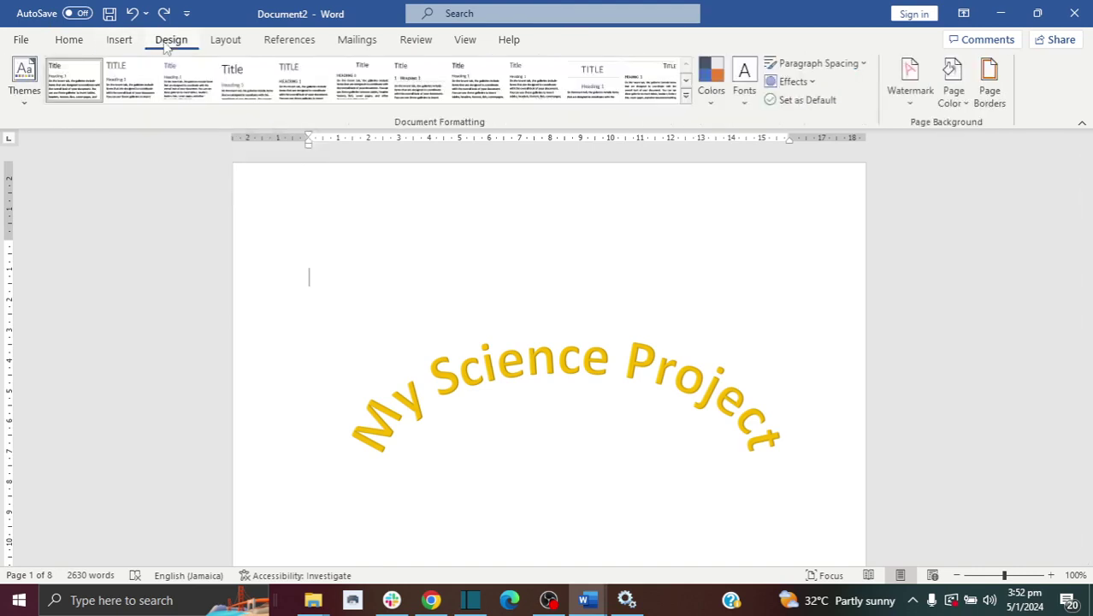
left_click(986, 96)
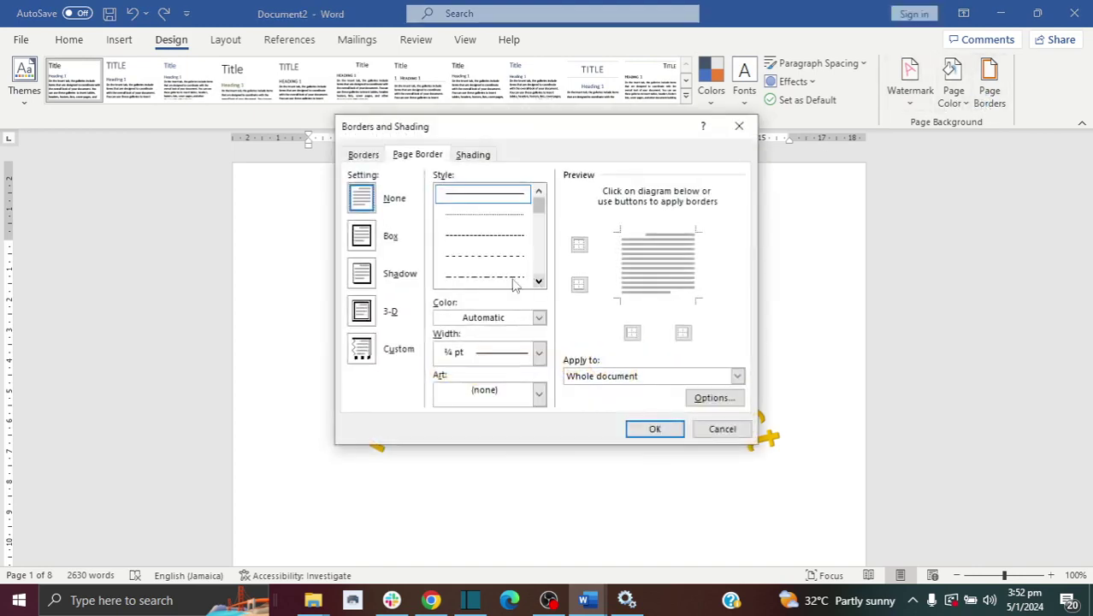
left_click(362, 236)
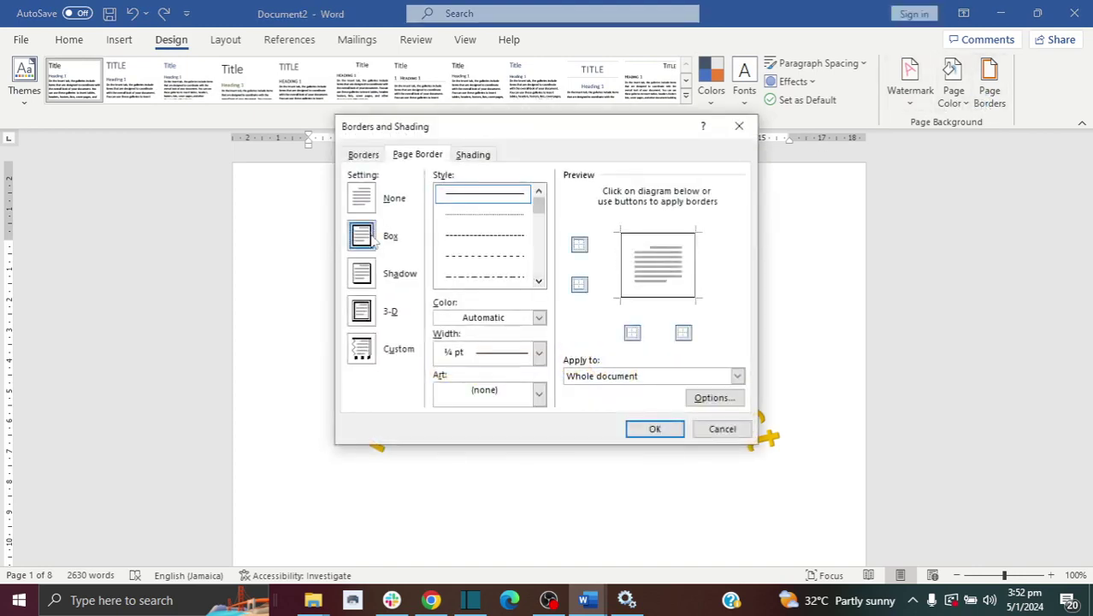
left_click(479, 216)
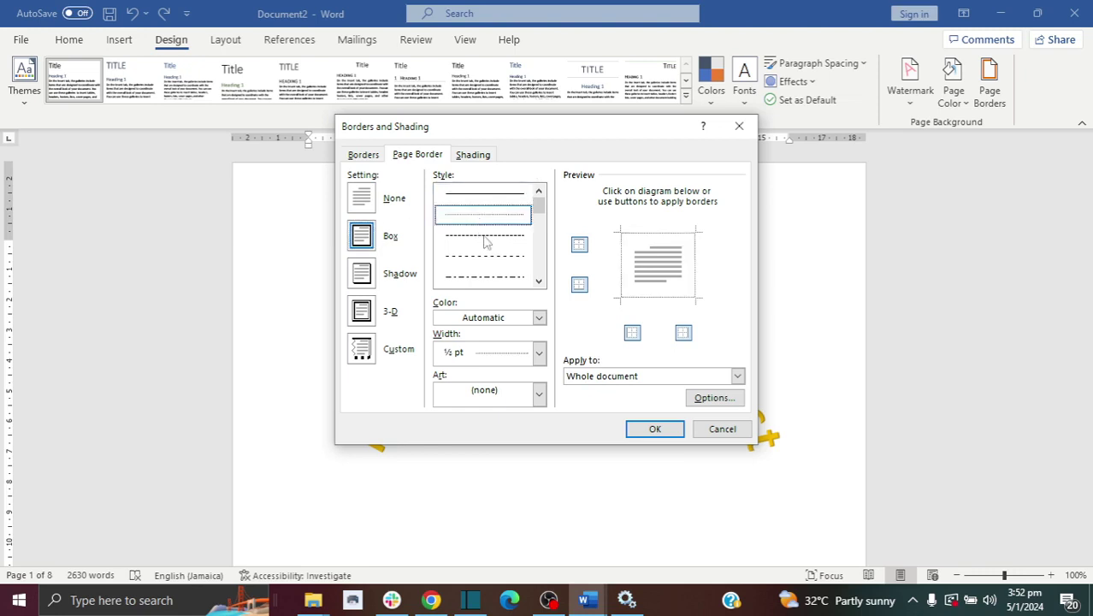
left_click(486, 202)
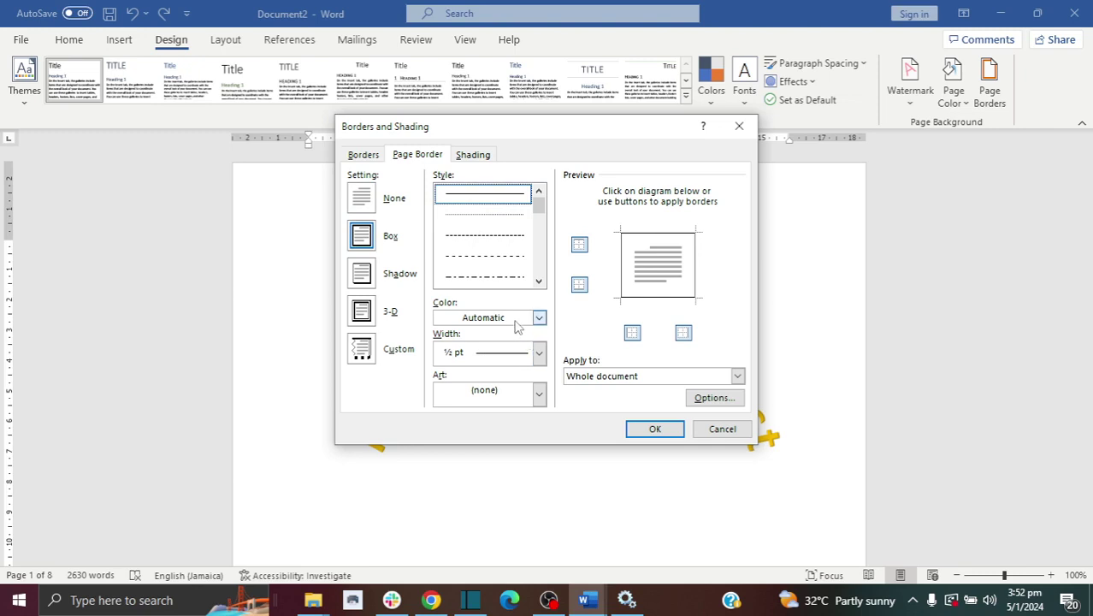
left_click(538, 392)
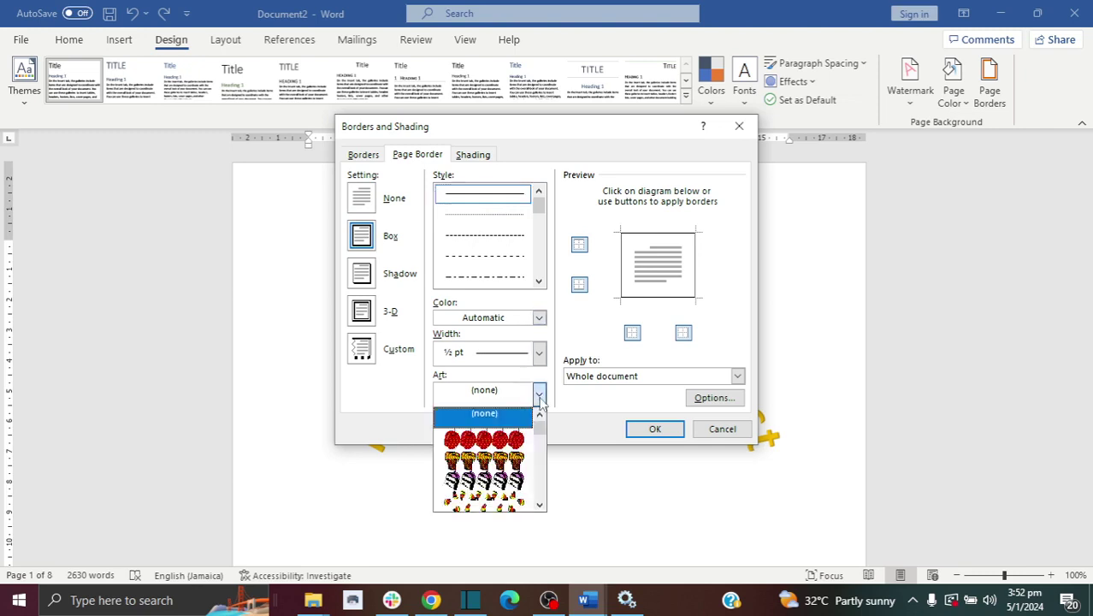
left_click(517, 503)
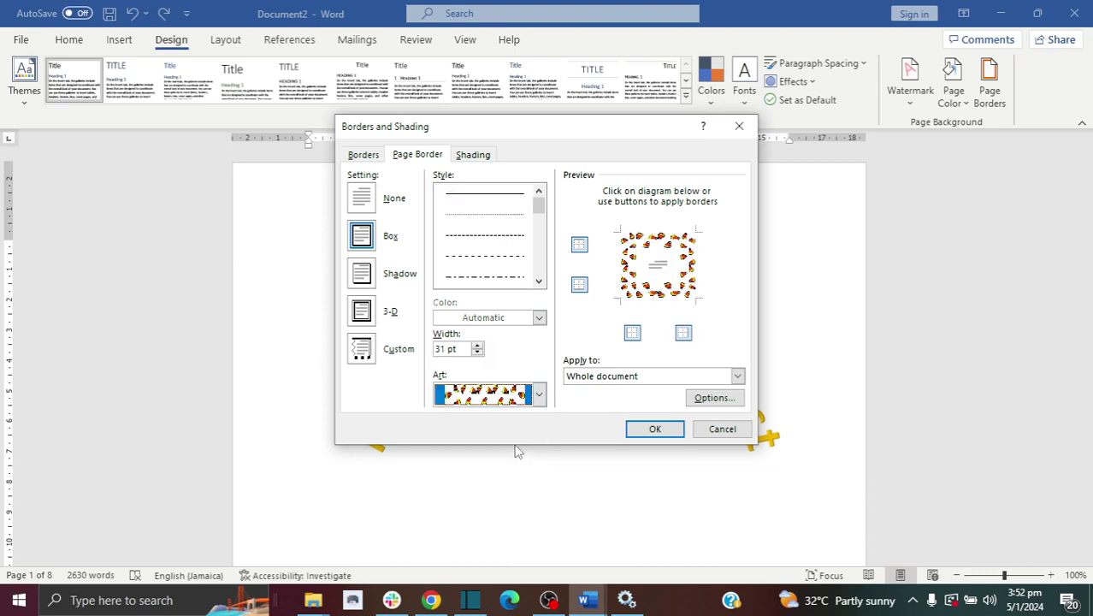
- Apply the candy corn page border to "This section - First page only" and check the document
left_click(600, 378)
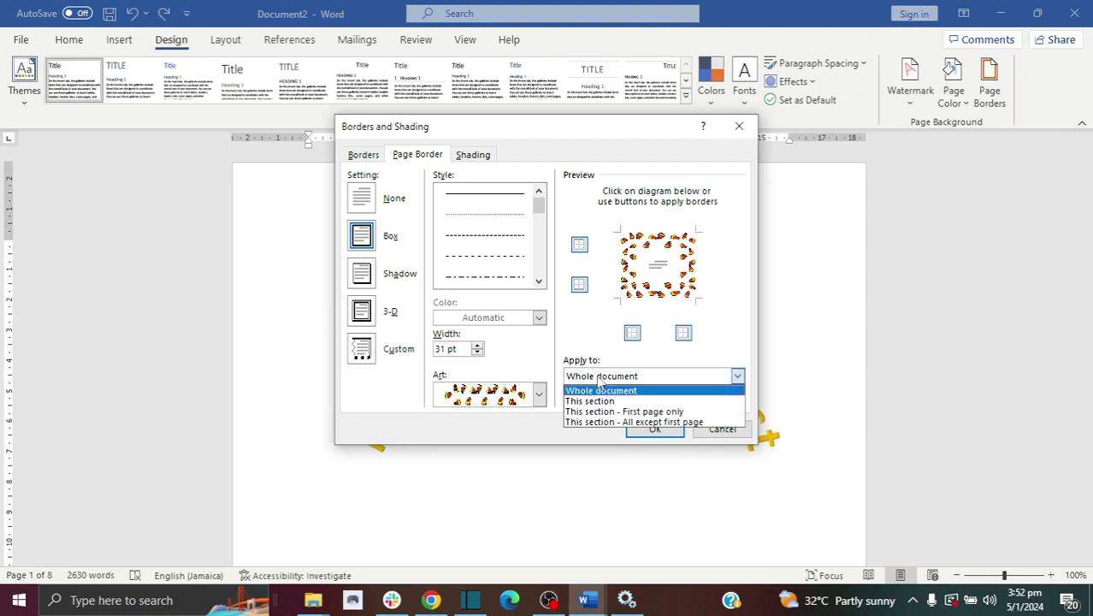
left_click(640, 412)
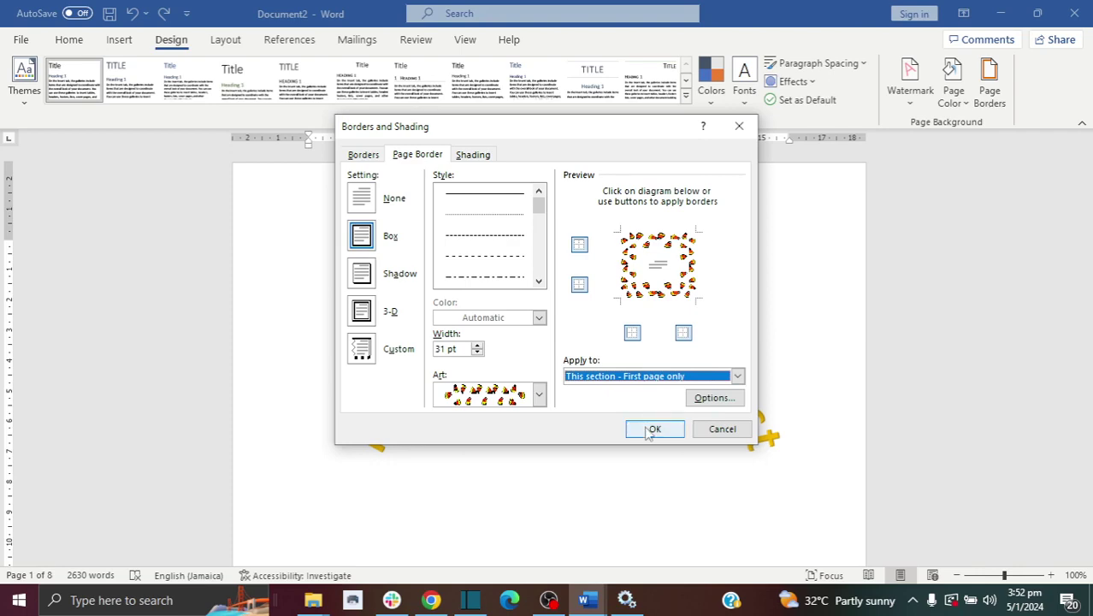
left_click(644, 431)
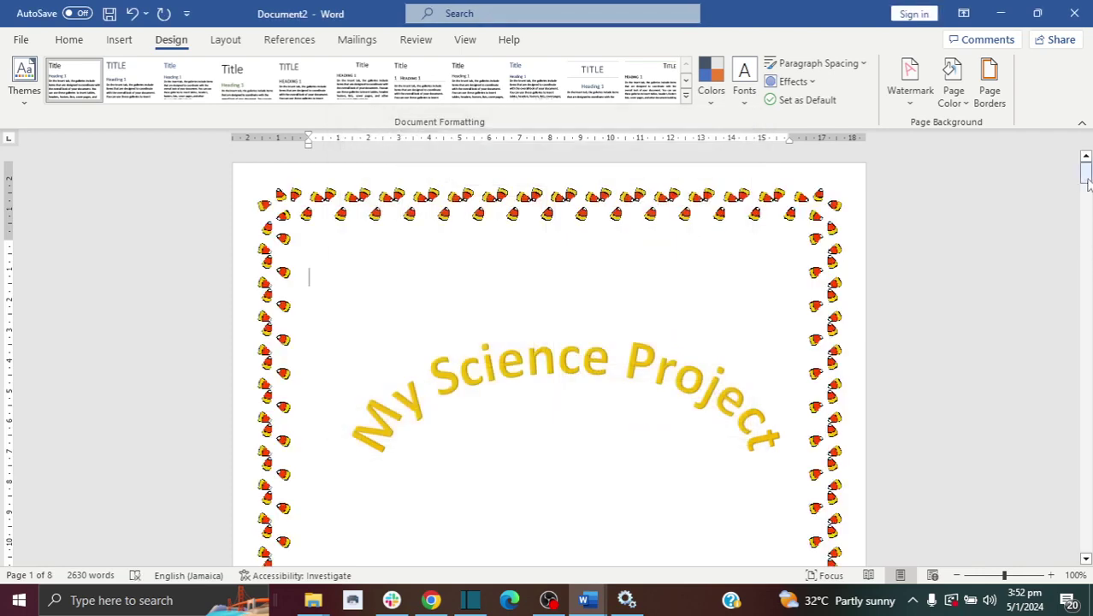
mouse_move(1086, 180)
left_mouse_down()
mouse_move(1089, 244)
mouse_move(1087, 169)
left_mouse_up()
- Change the page border's scope to "This section - All except first page" and check the document
left_click(990, 85)
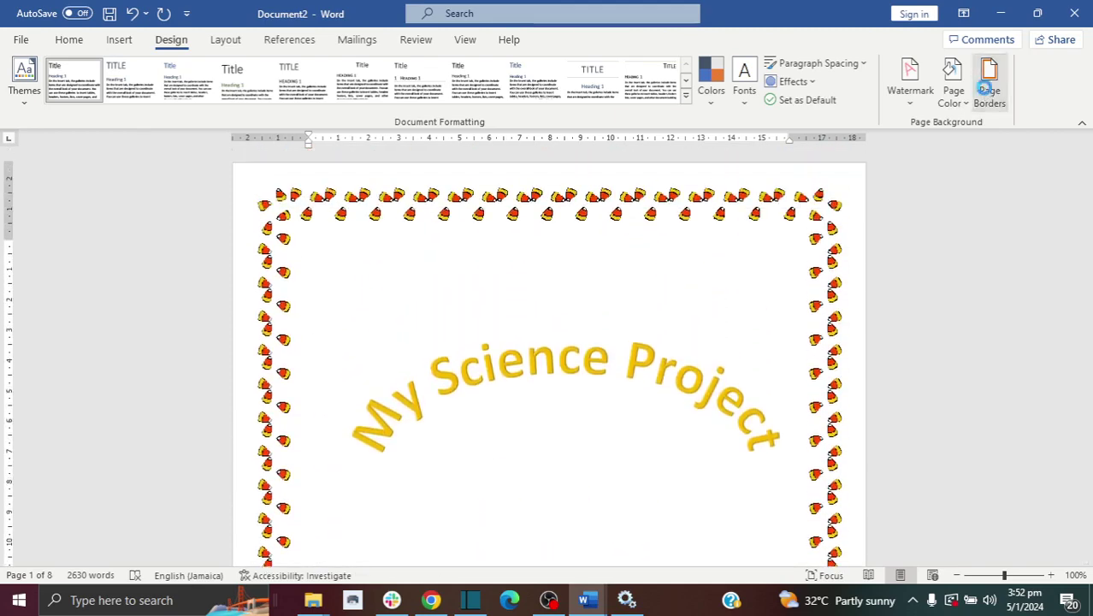
left_click(650, 379)
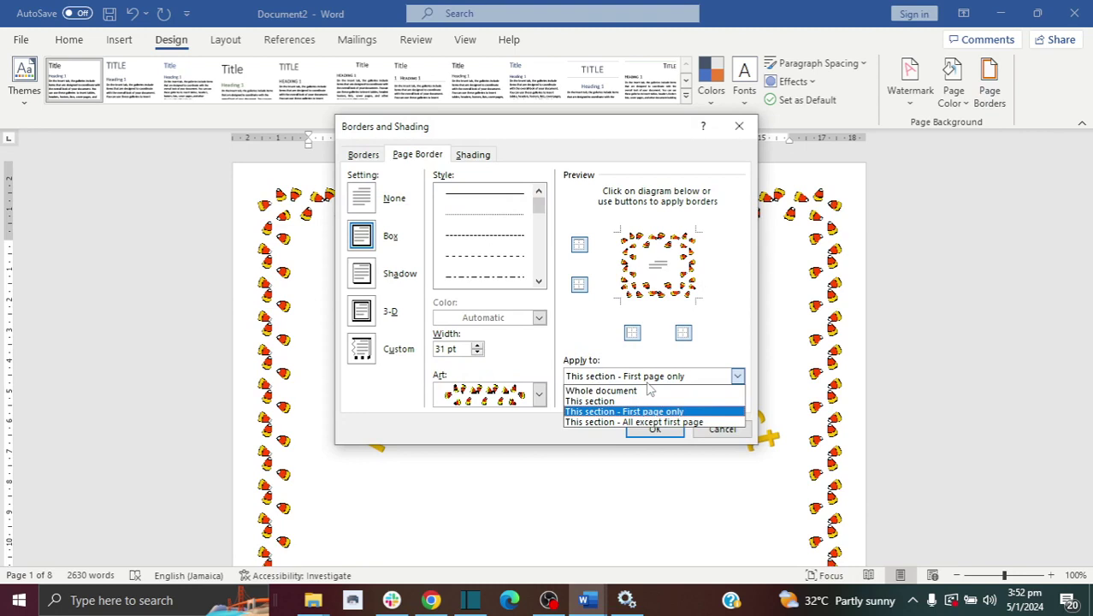
left_click(613, 423)
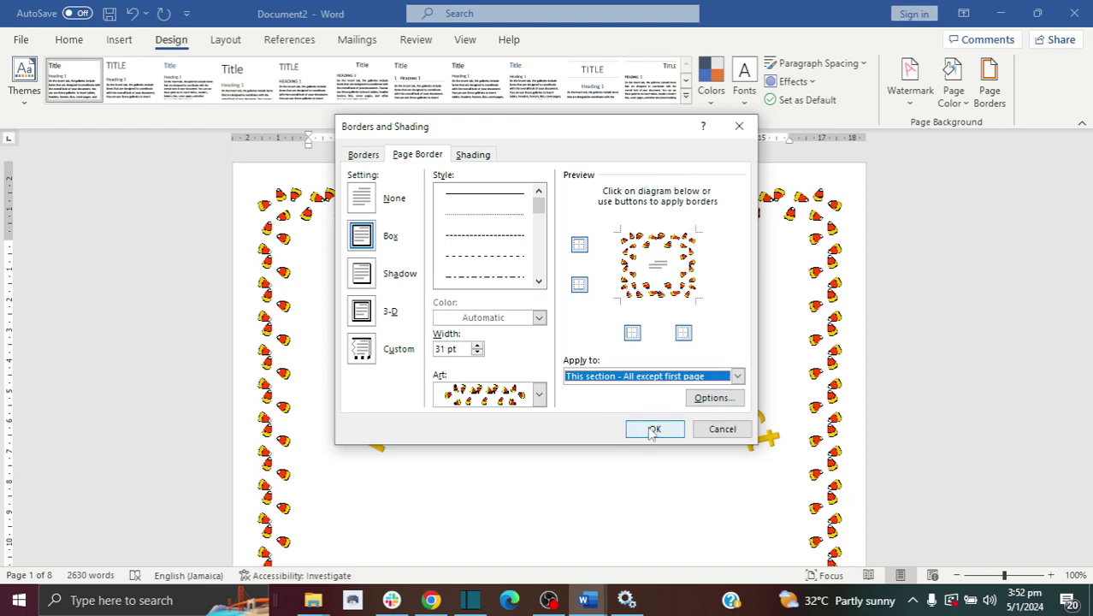
left_click(652, 430)
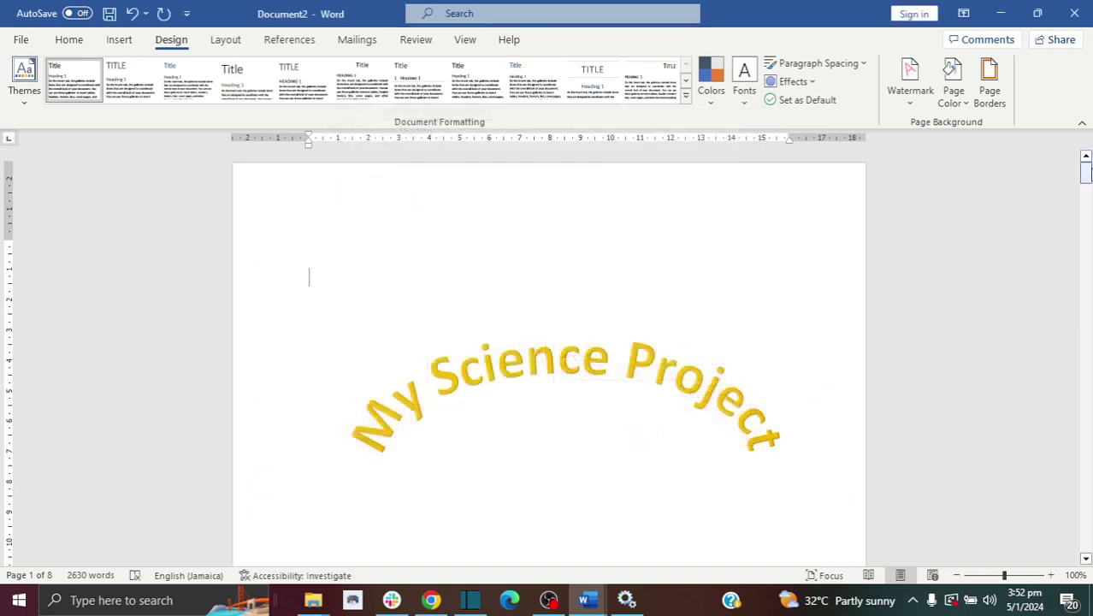
mouse_move(1084, 171)
left_mouse_down()
mouse_move(1088, 247)
mouse_move(1086, 171)
left_mouse_up()
left_click(985, 109)
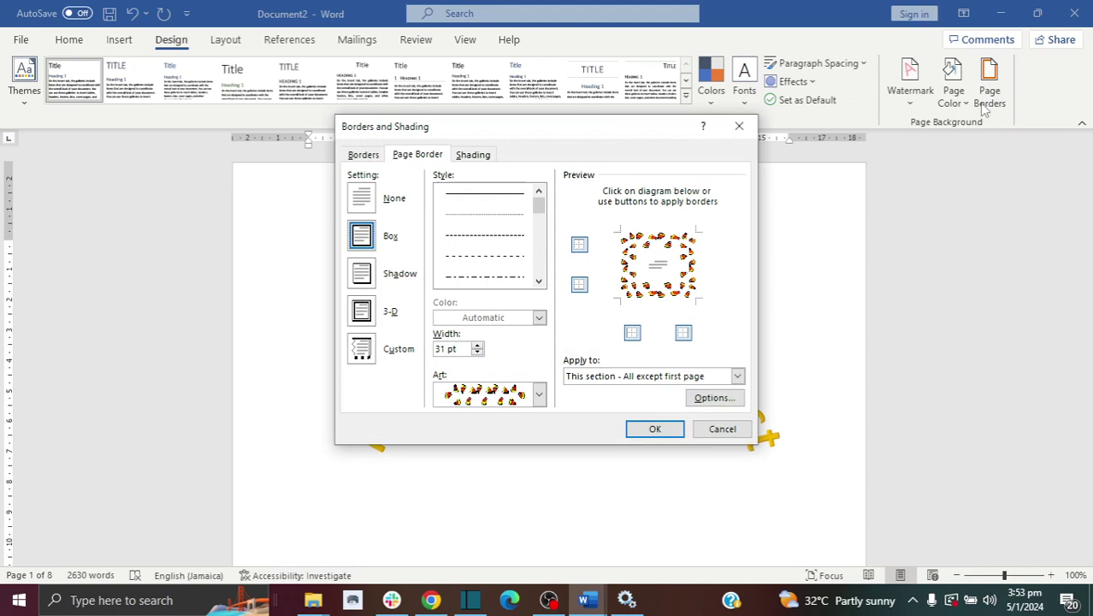
left_click(695, 384)
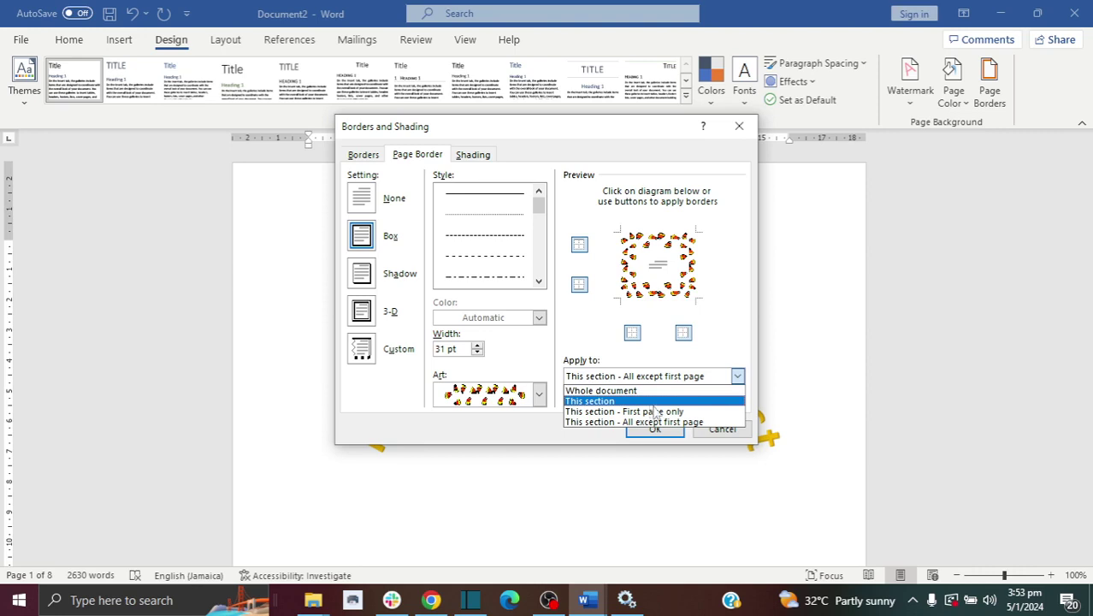
left_click(722, 423)
left_click(723, 430)
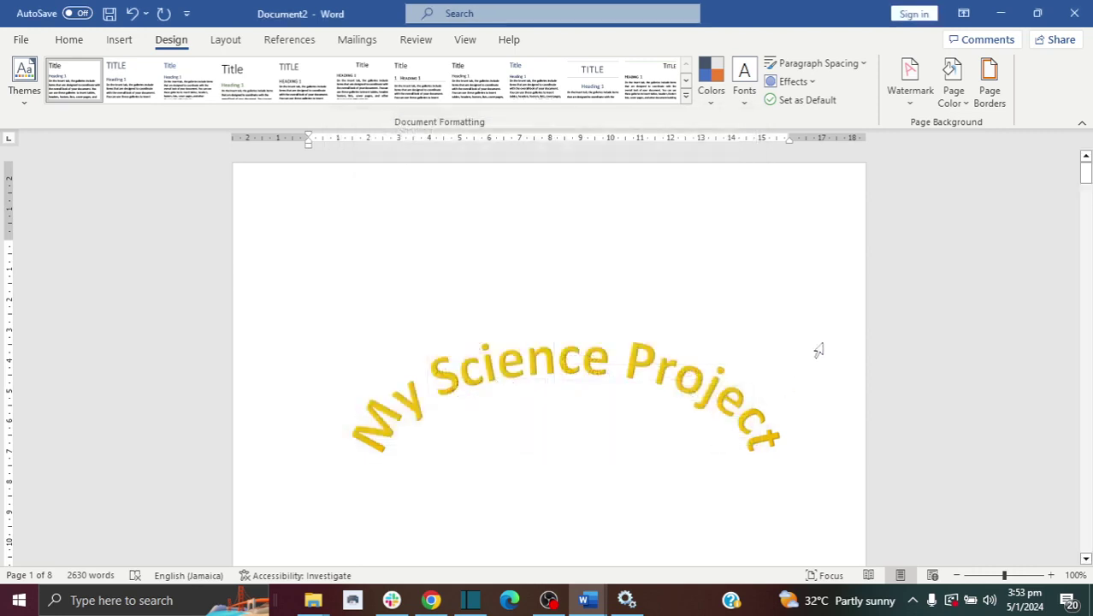
- Undo the page border changes, restoring the "My Science Project" title if the undo goes back too far
left_click(130, 14)
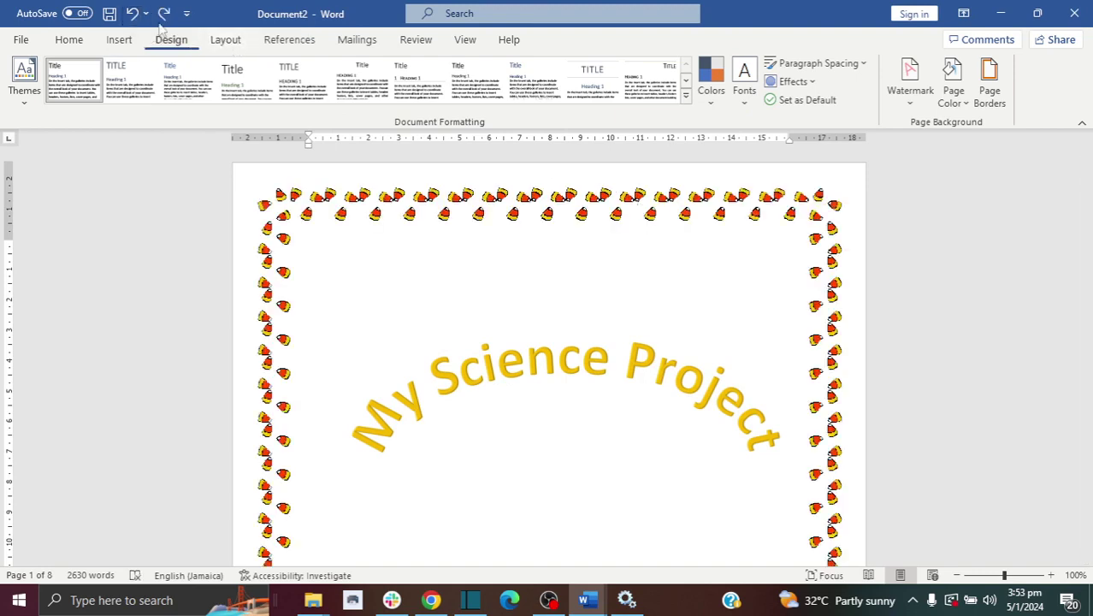
left_click(130, 13)
left_click(130, 13)
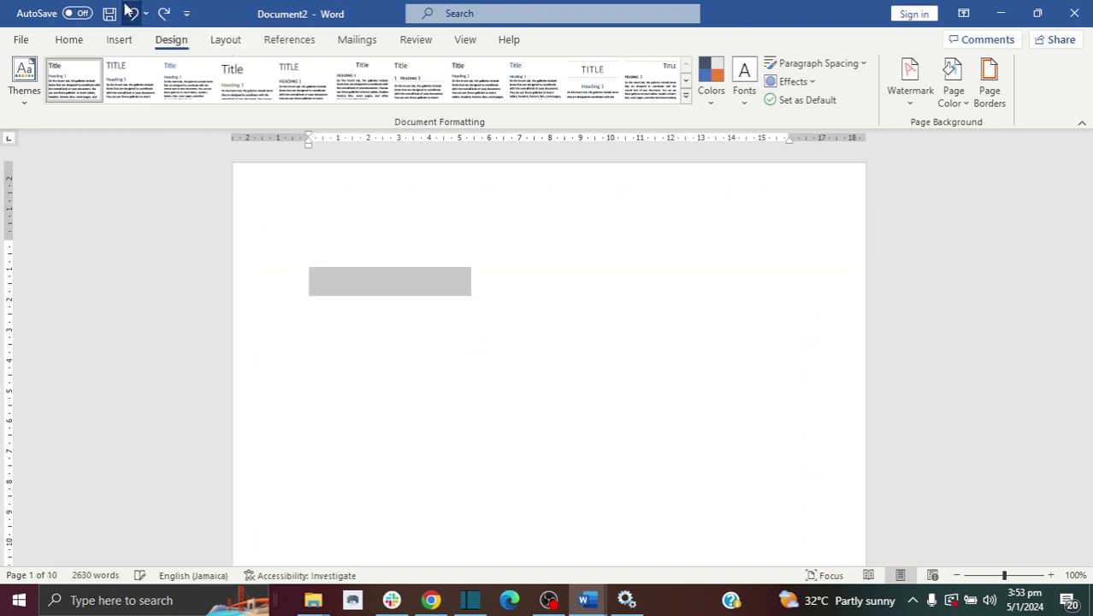
left_click(145, 12)
left_click(164, 14)
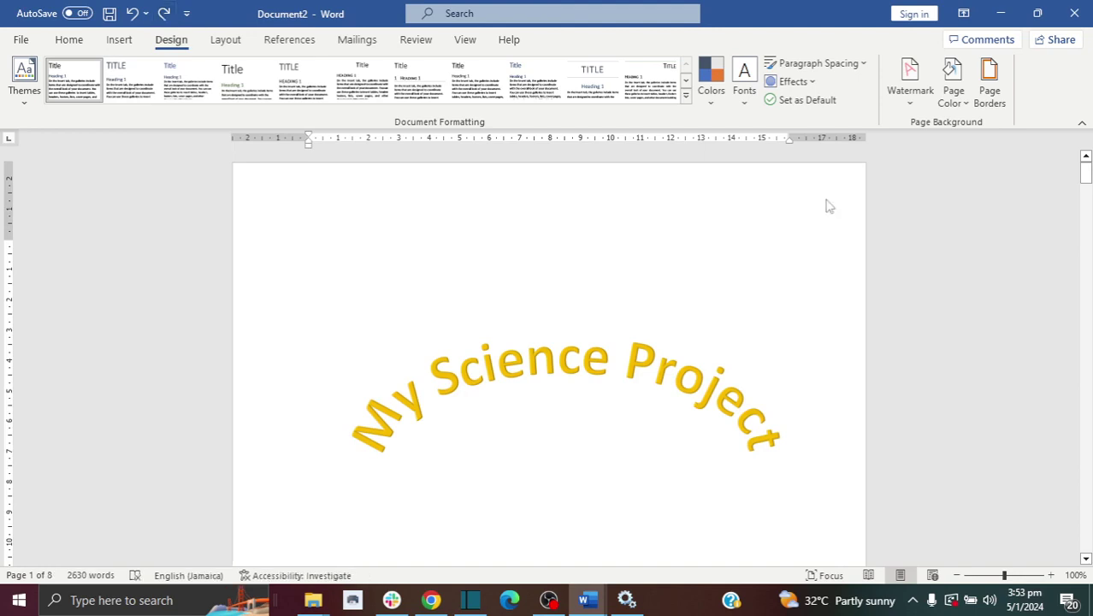
mouse_move(1085, 173)
left_mouse_down()
mouse_move(1090, 266)
mouse_move(1087, 171)
left_mouse_up()
- Insert a continuous section break directly before the Introduction heading on page 3
left_click(77, 41)
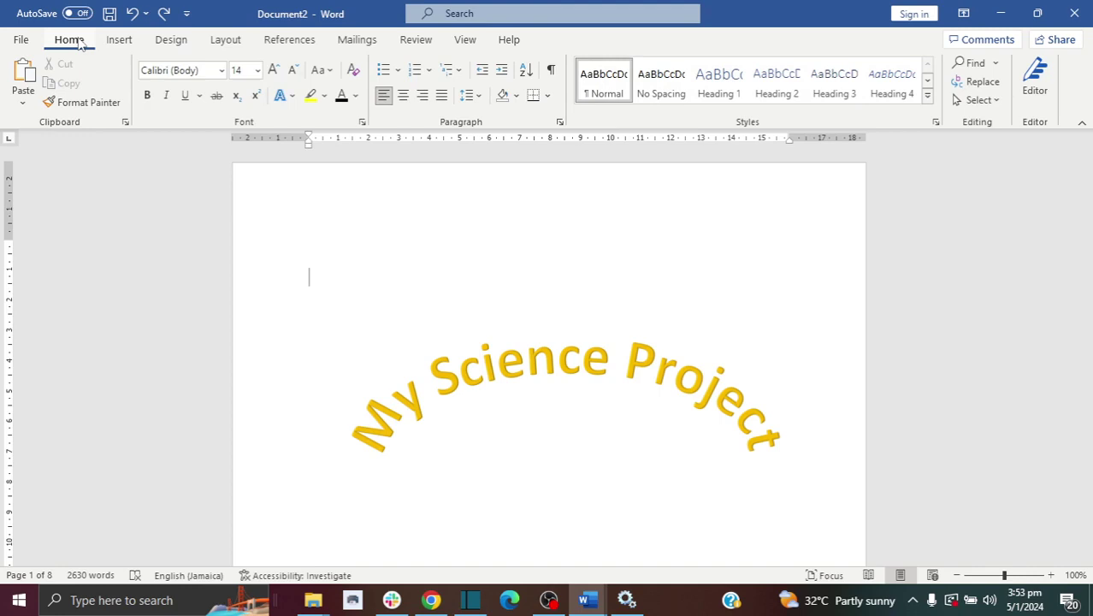
left_click_drag(1086, 175, 1088, 228)
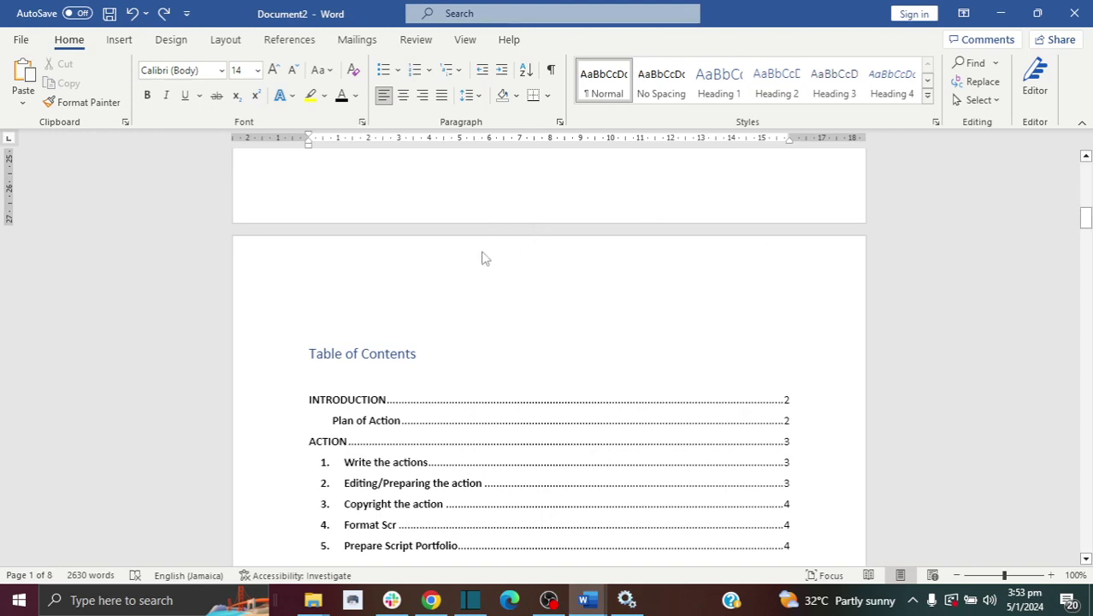
left_click_drag(1086, 219, 1087, 279)
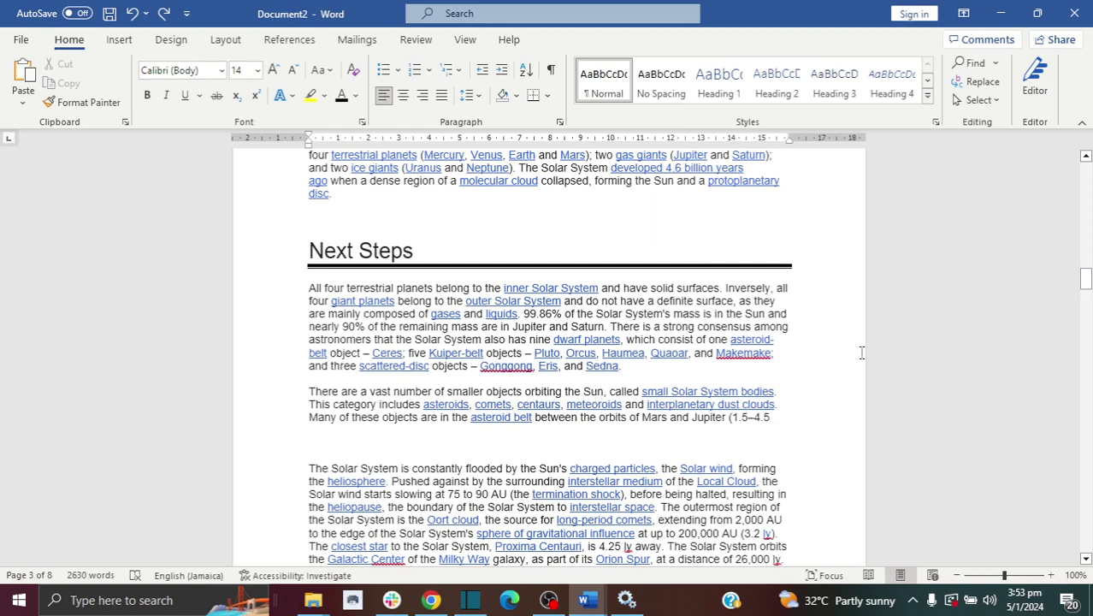
left_click_drag(1086, 279, 1086, 257)
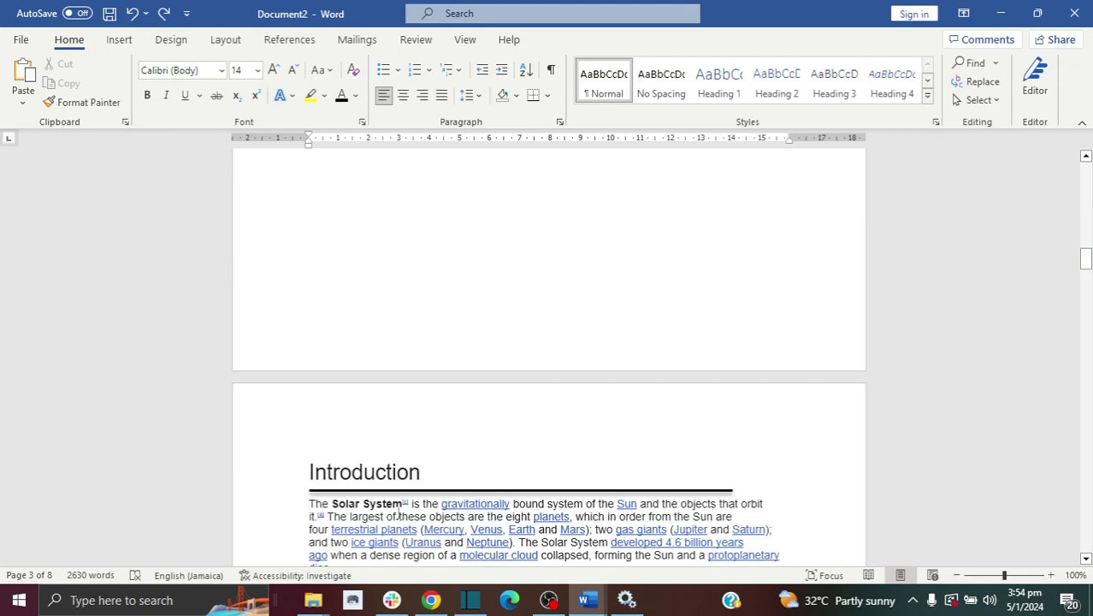
left_click(301, 470)
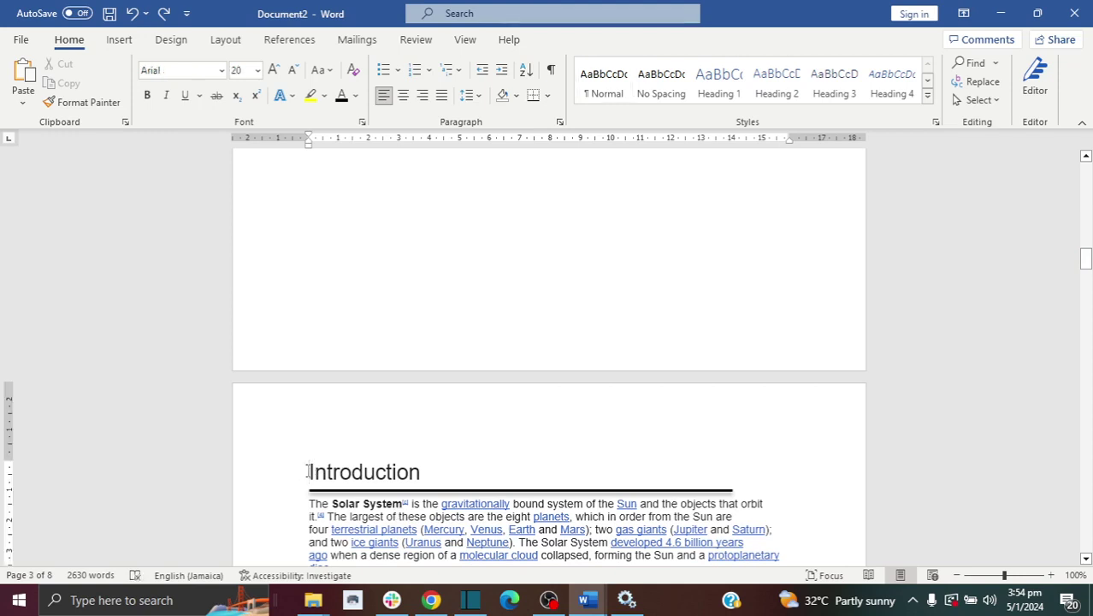
mouse_move(1086, 257)
left_mouse_down()
mouse_move(1086, 207)
mouse_move(1087, 270)
left_mouse_up()
left_click(307, 346)
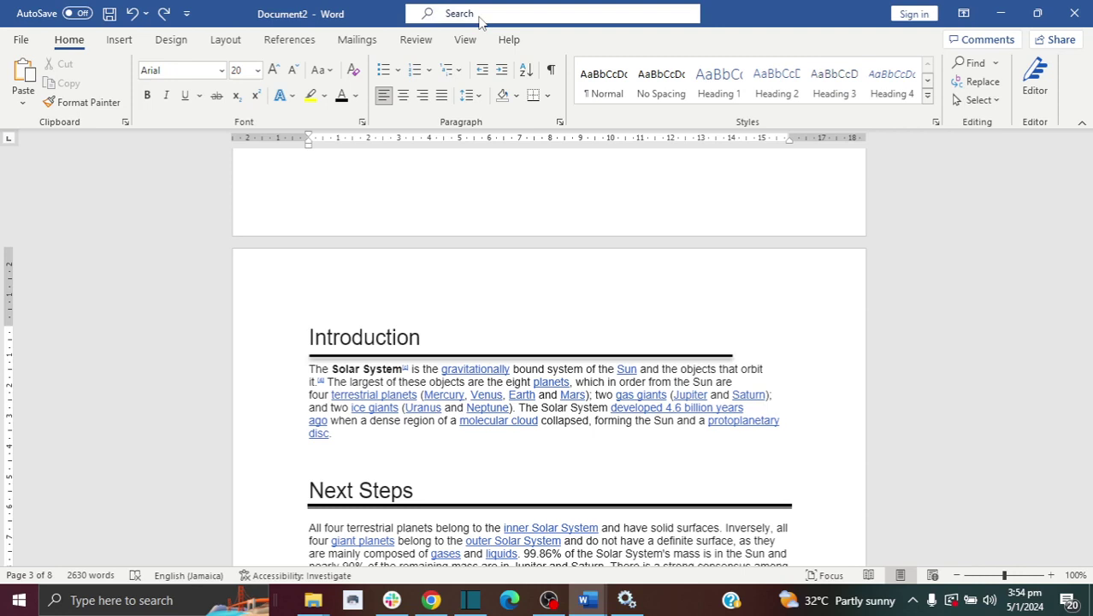
left_click(227, 40)
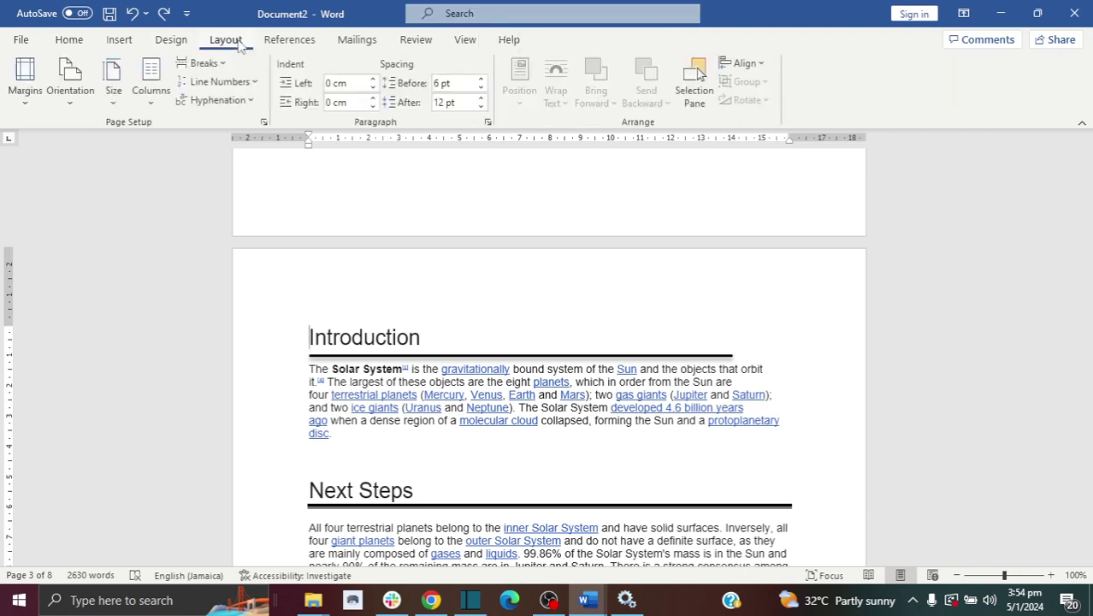
left_click(210, 65)
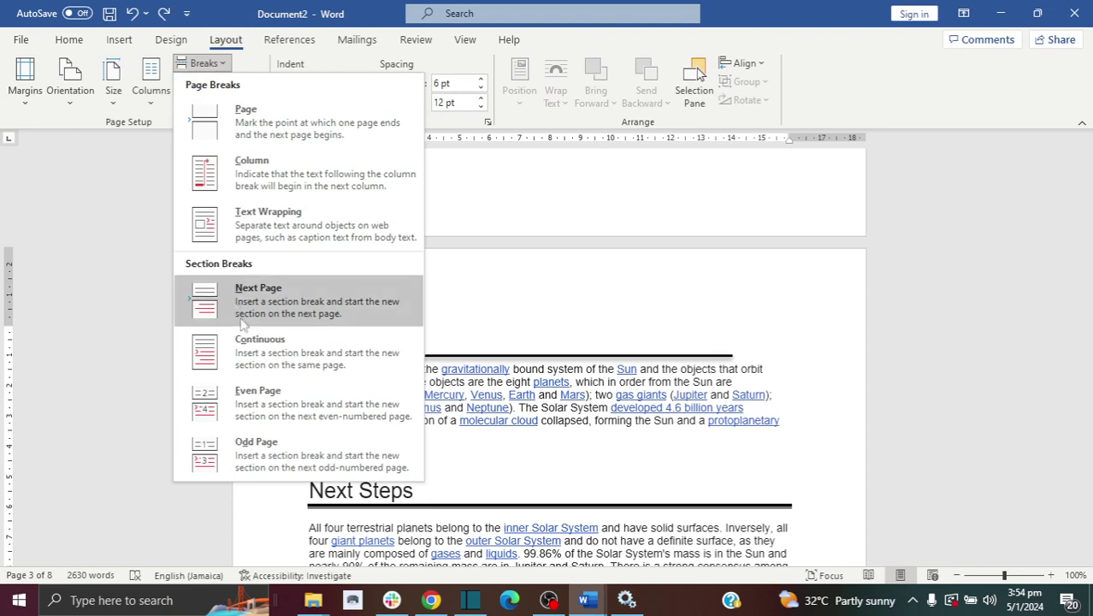
left_click(263, 343)
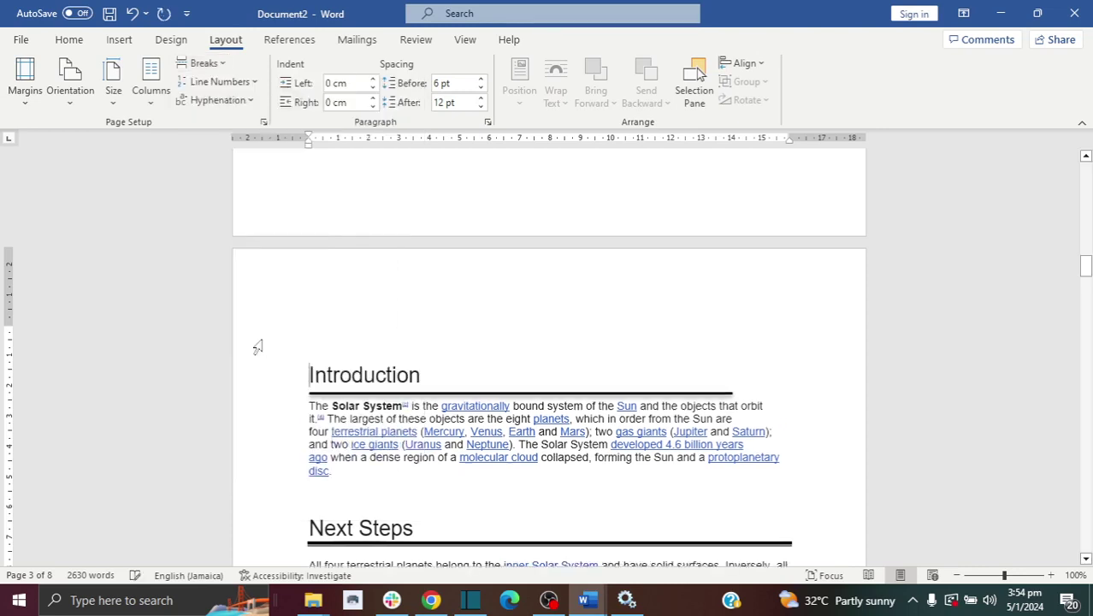
- Place the cursor at the start of page 1 and review the pages up to the Introduction heading
left_click_drag(1086, 267, 1086, 171)
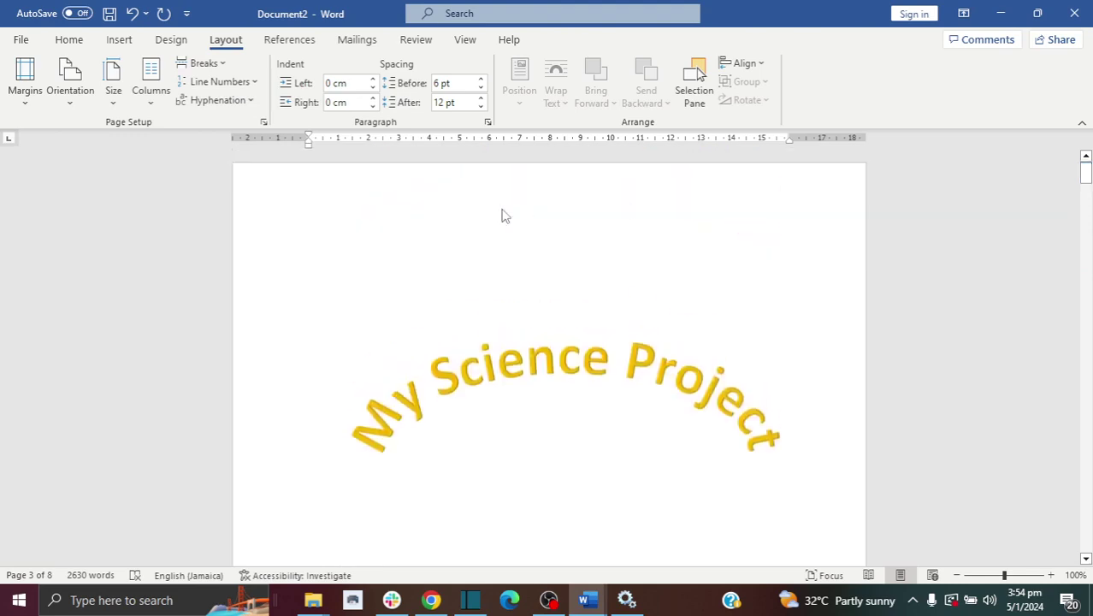
left_click(386, 223)
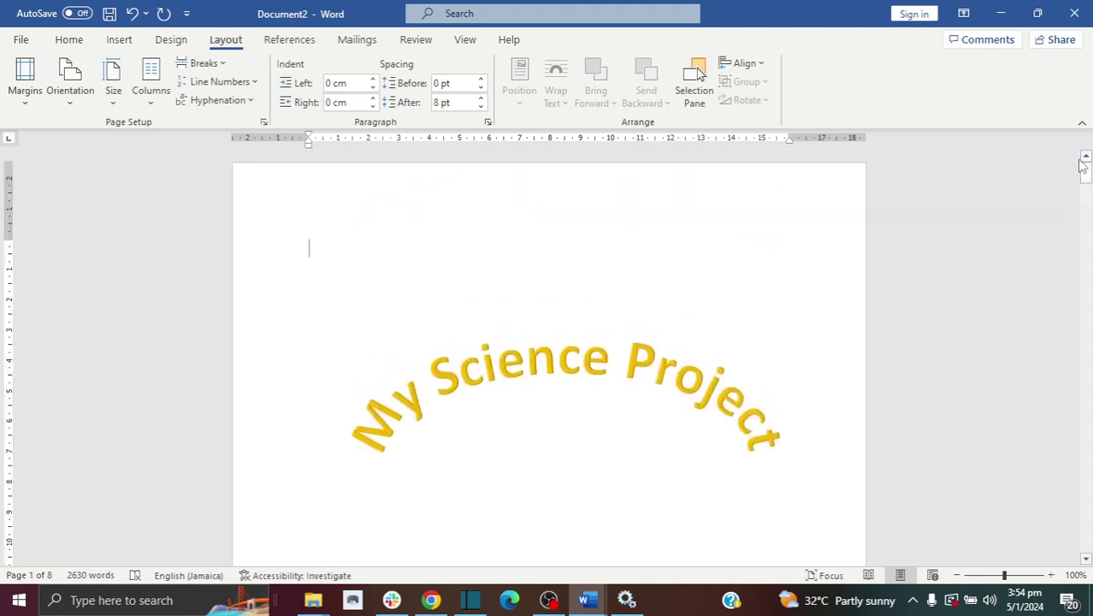
left_click_drag(1086, 171, 1086, 265)
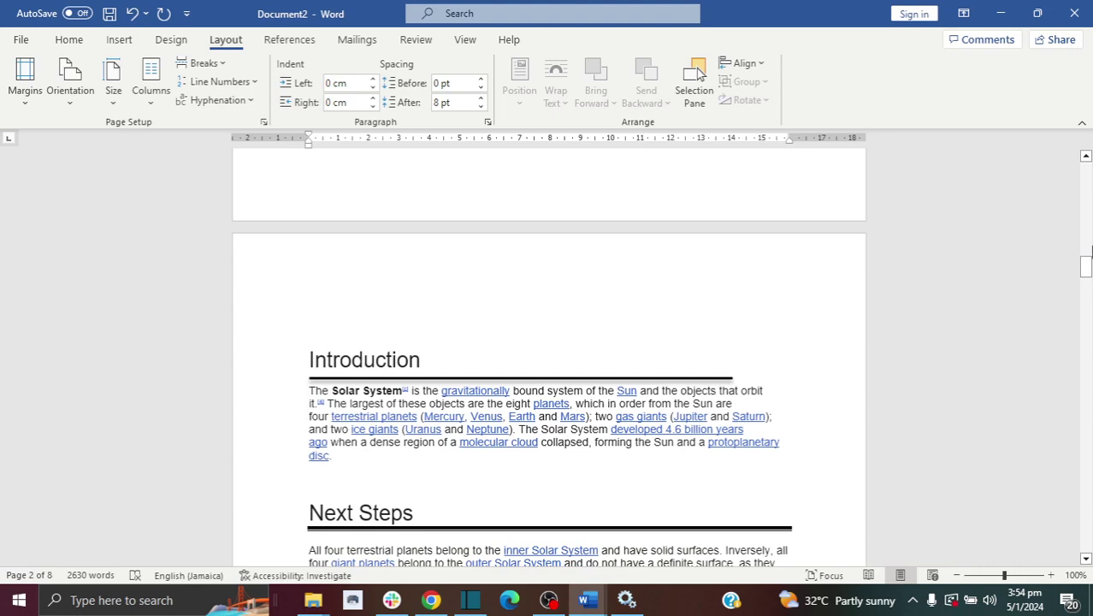
left_click_drag(1087, 260, 1086, 171)
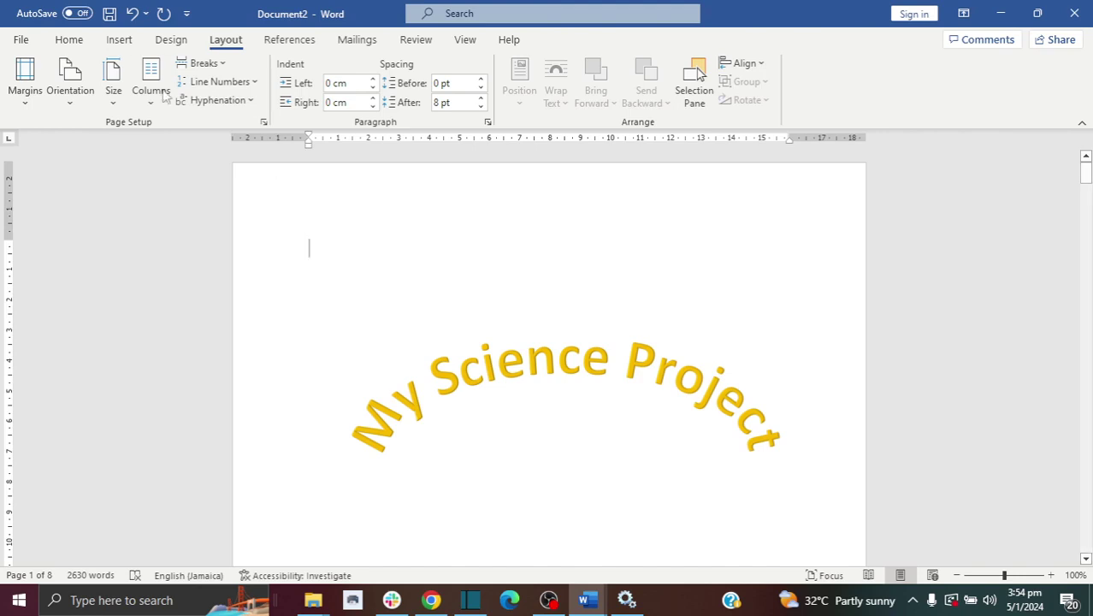
- Set up a Box page border with the candy corn art for the section starting on page 1
left_click(75, 40)
left_click(164, 40)
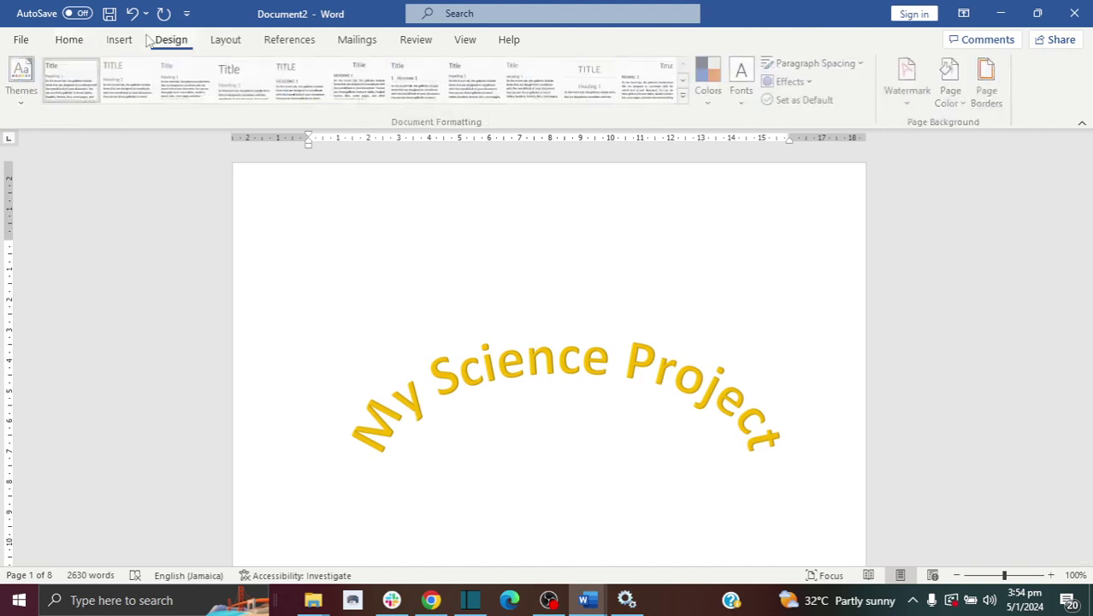
left_click(998, 96)
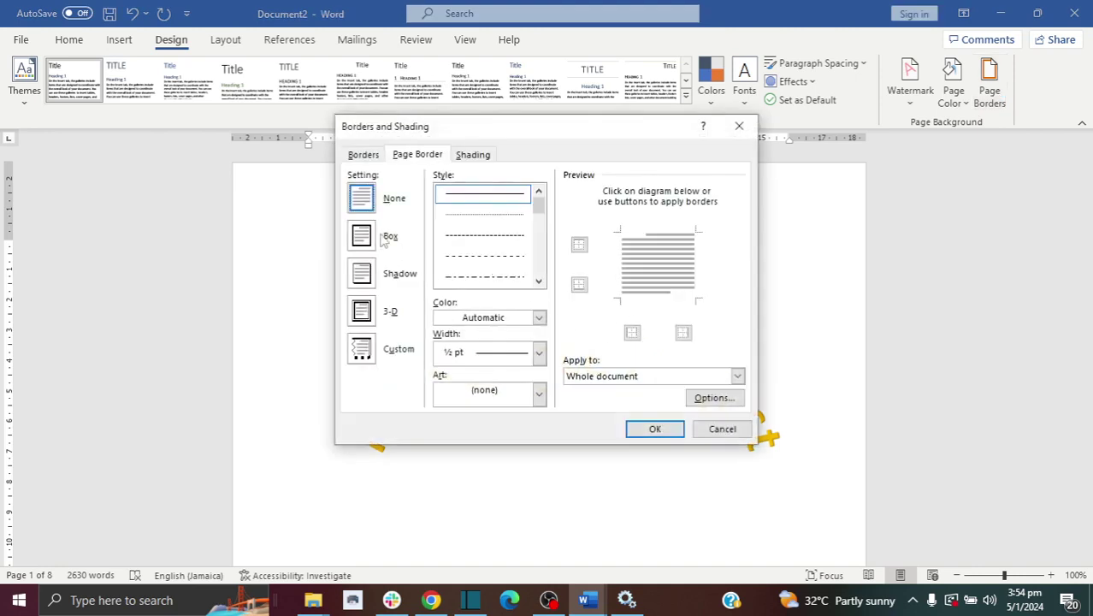
left_click(366, 239)
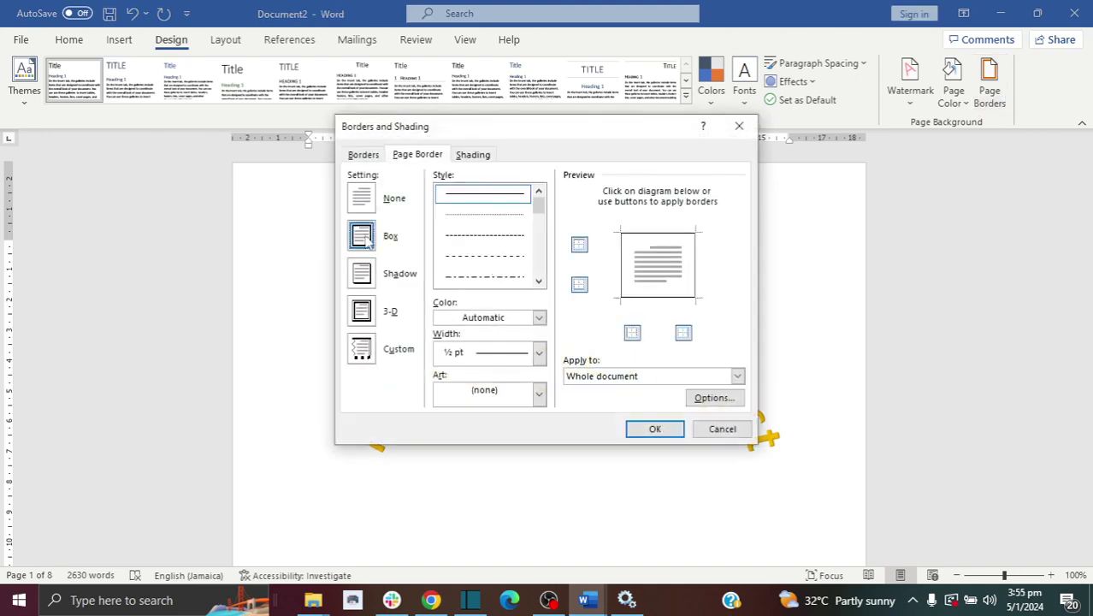
left_click(516, 401)
left_click(520, 496)
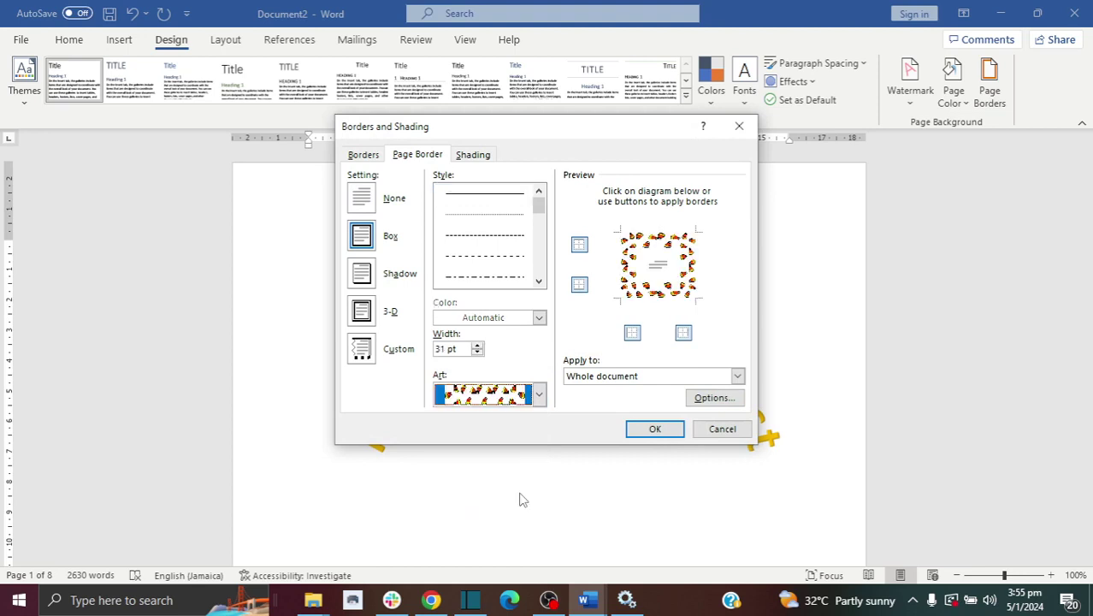
- Apply the candy corn border to "This section" and check the pages before and after the Introduction
left_click(650, 377)
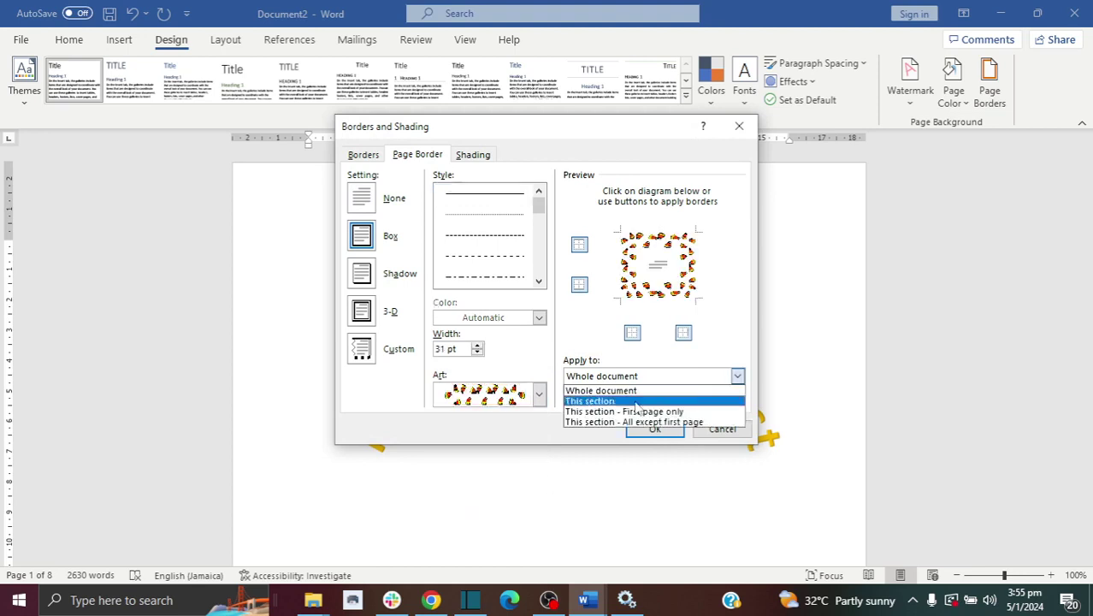
left_click(635, 402)
left_click(654, 430)
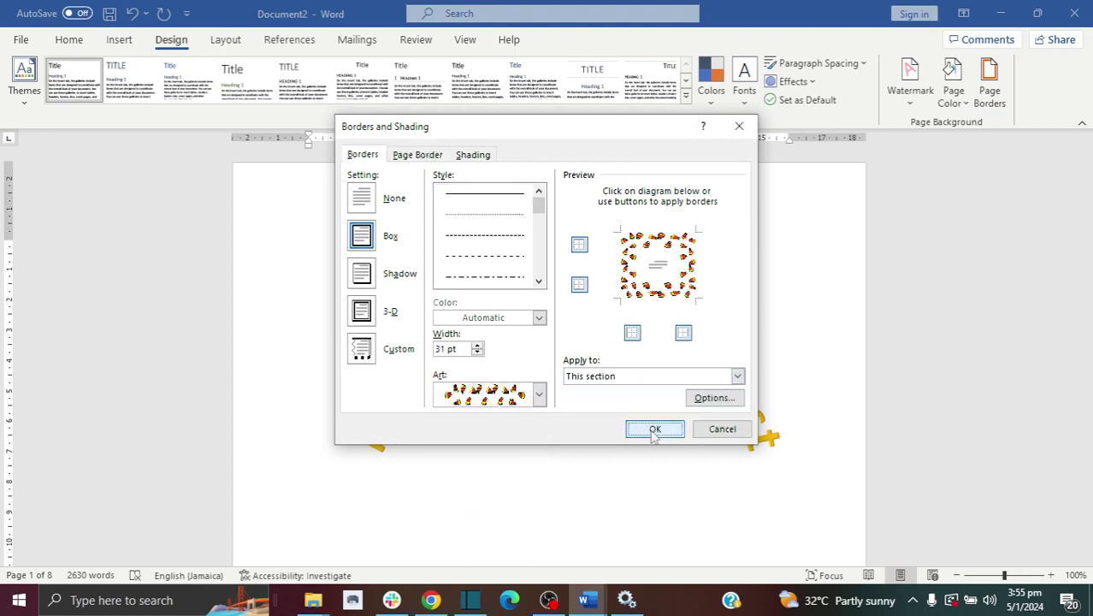
left_click_drag(1086, 175, 1086, 318)
left_click(367, 267)
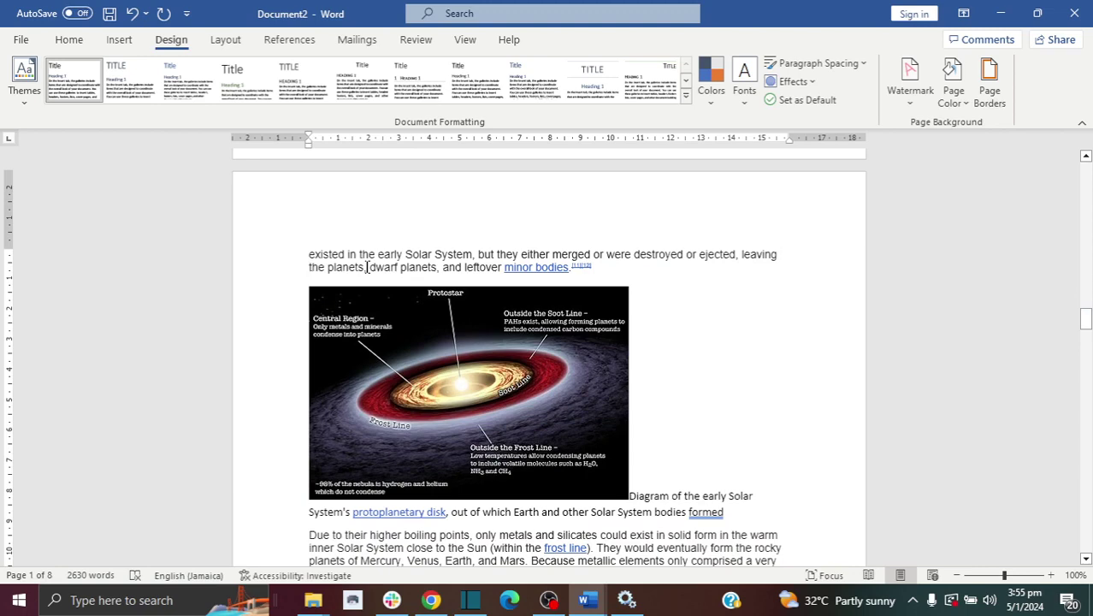
left_click_drag(1086, 332, 1086, 168)
- Undo the page border and the section break before the Introduction, restoring the "My Science Project" title if the undo goes back too far
left_click(131, 13)
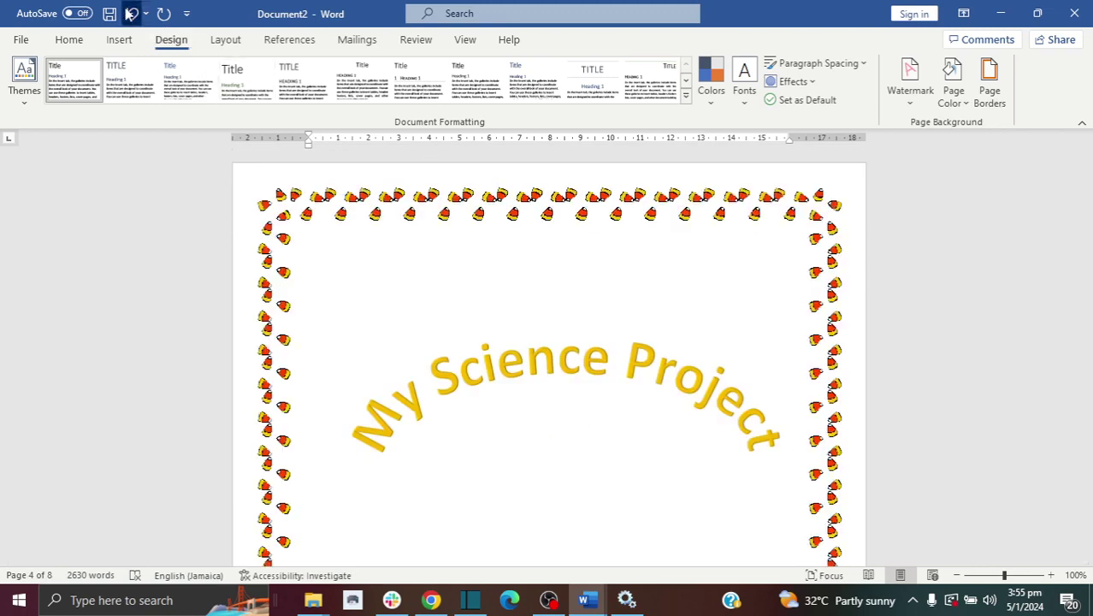
left_click_drag(1087, 176, 1086, 206)
left_click(131, 15)
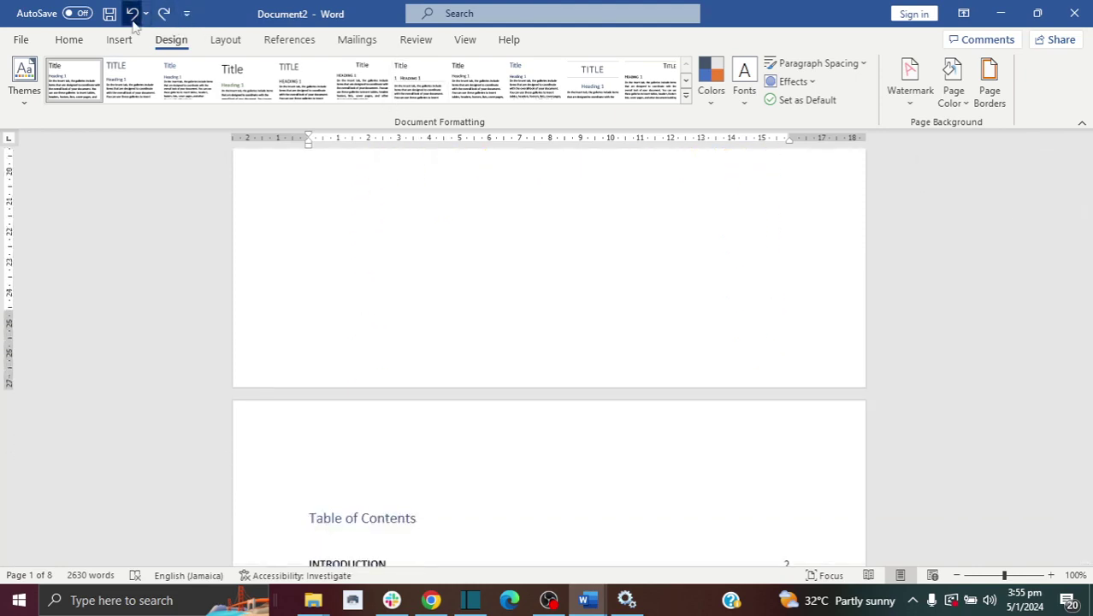
left_click_drag(1087, 254, 1086, 281)
left_click(131, 15)
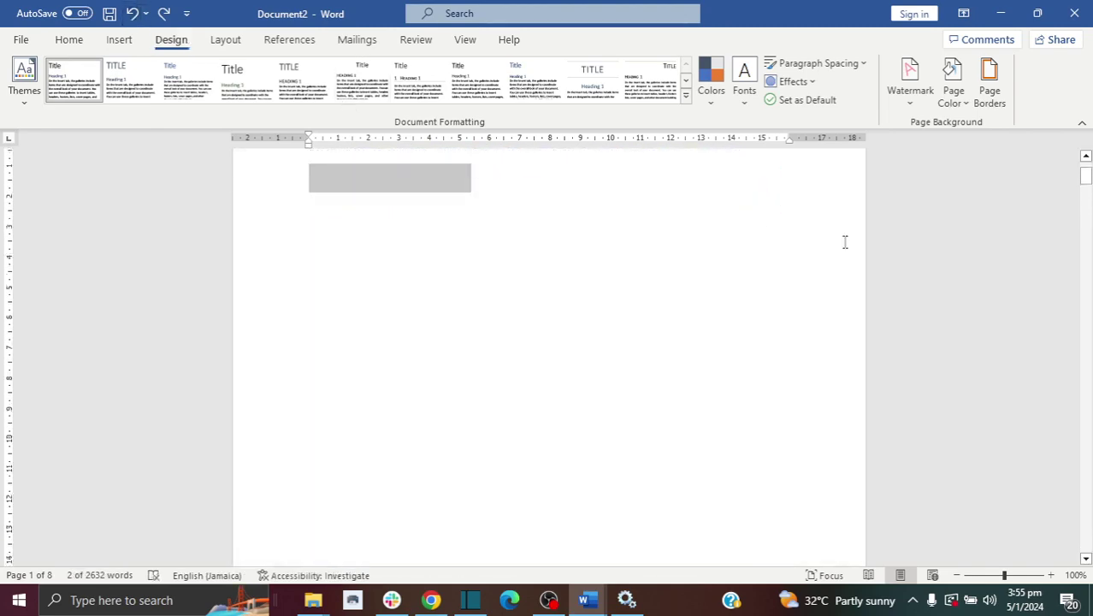
left_click(163, 15)
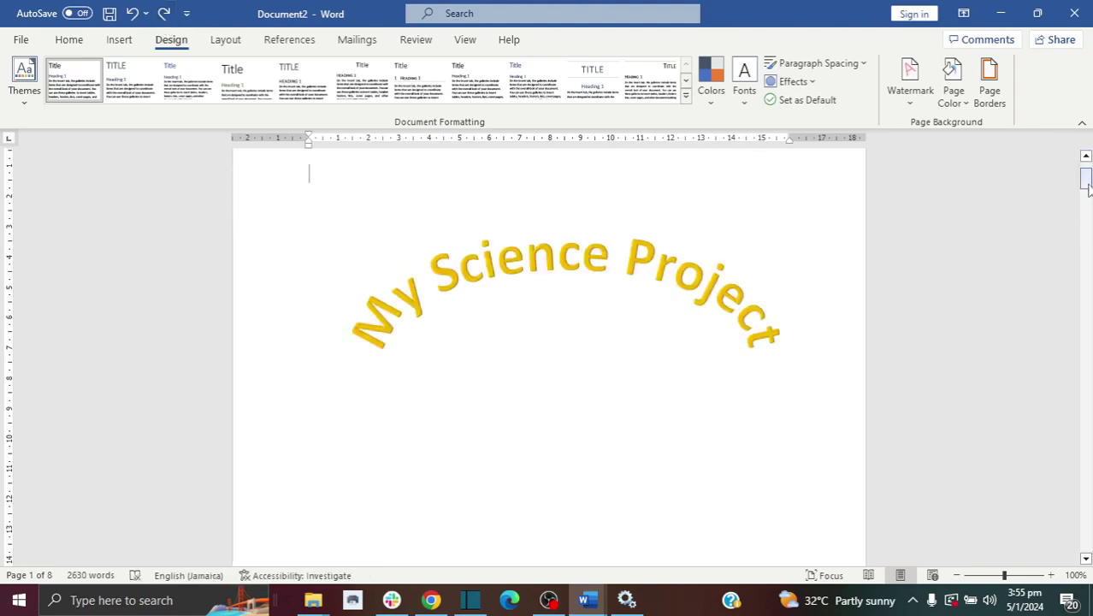
- Insert a continuous section break directly before the protostar diagram at the start of page 4
left_click_drag(1086, 175, 1087, 334)
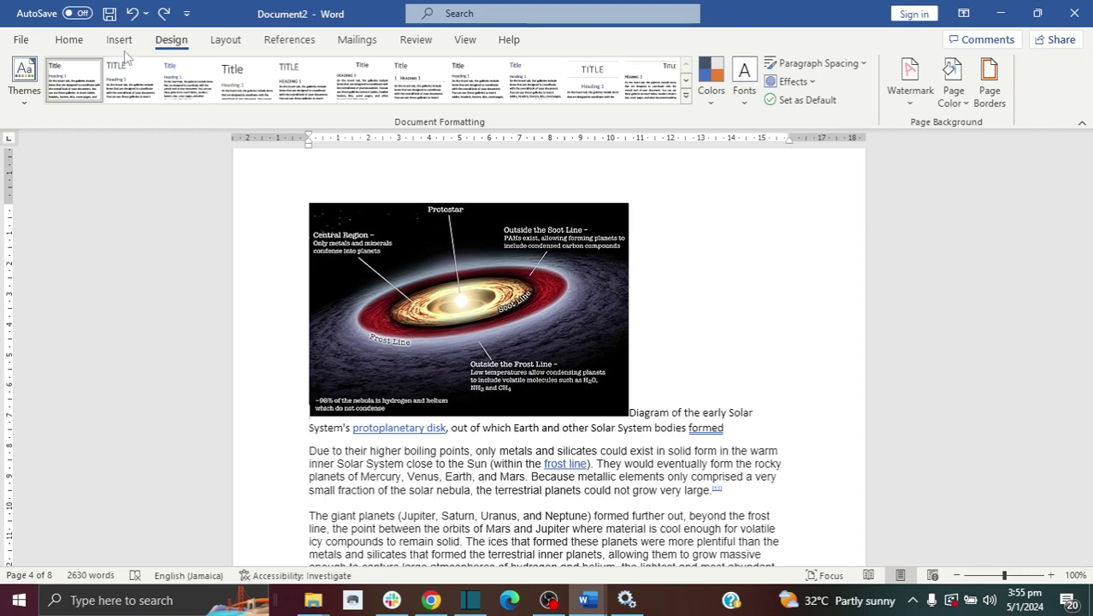
left_click(220, 42)
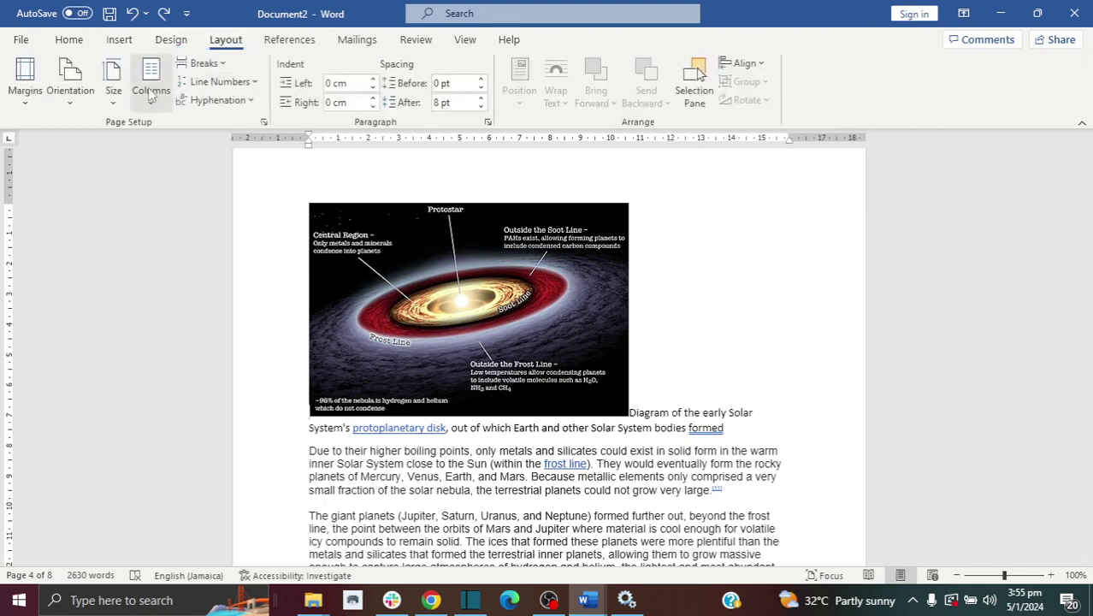
left_click(201, 63)
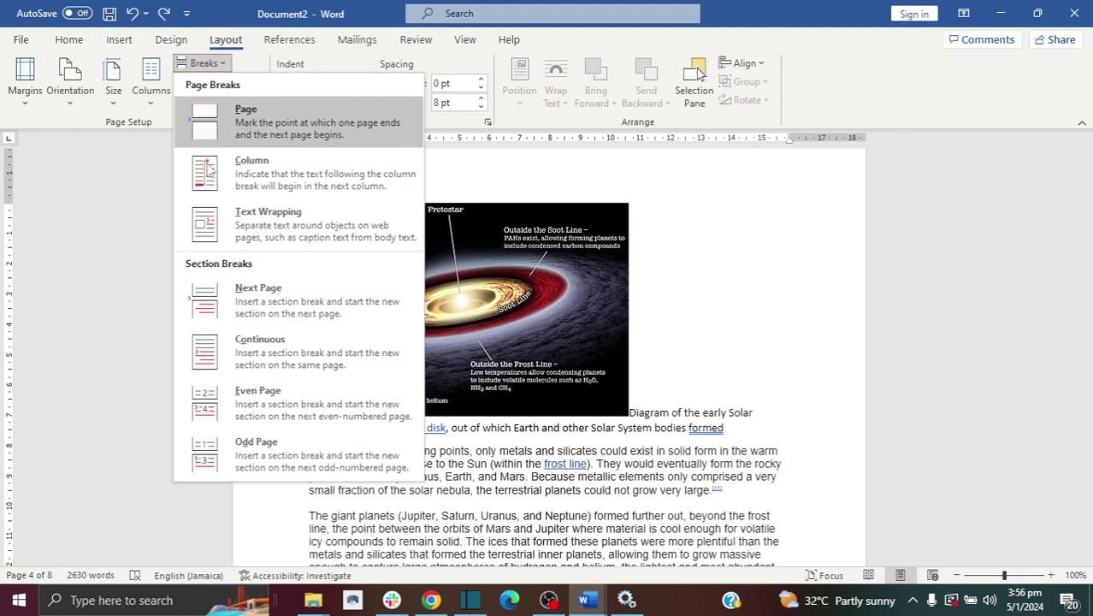
left_click(258, 351)
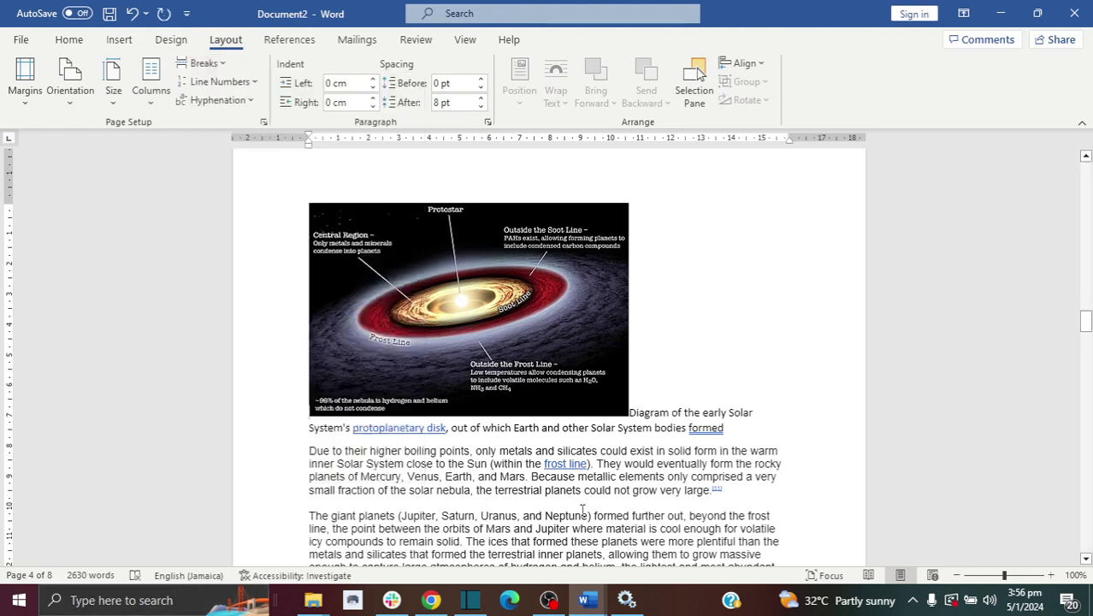
- Insert a continuous section break after the last paragraph on page 4, below "main sequence"
left_click_drag(1085, 326, 1087, 366)
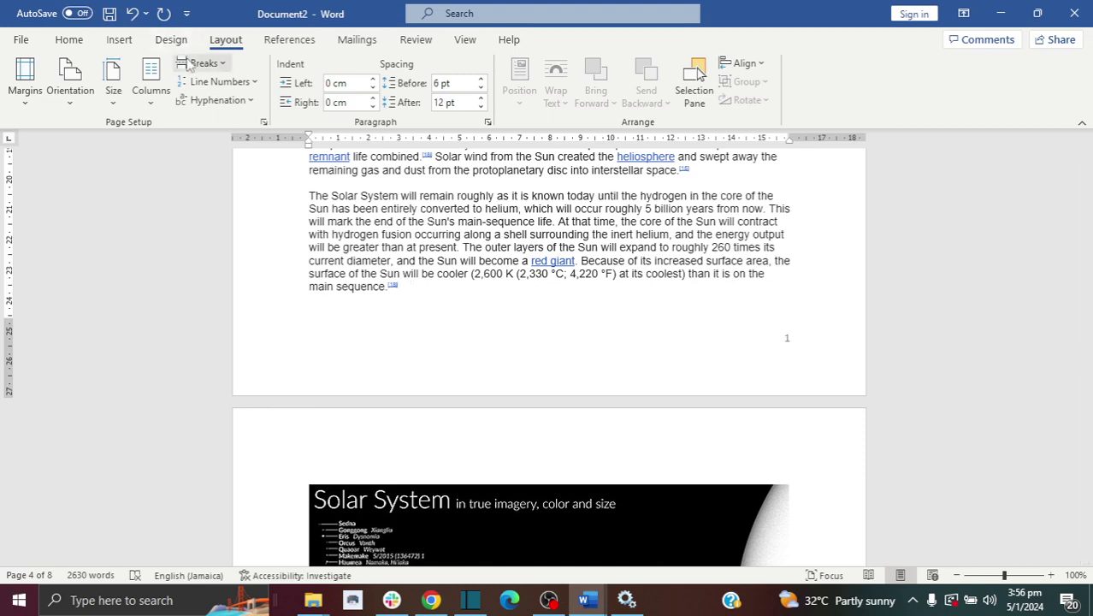
left_click(198, 64)
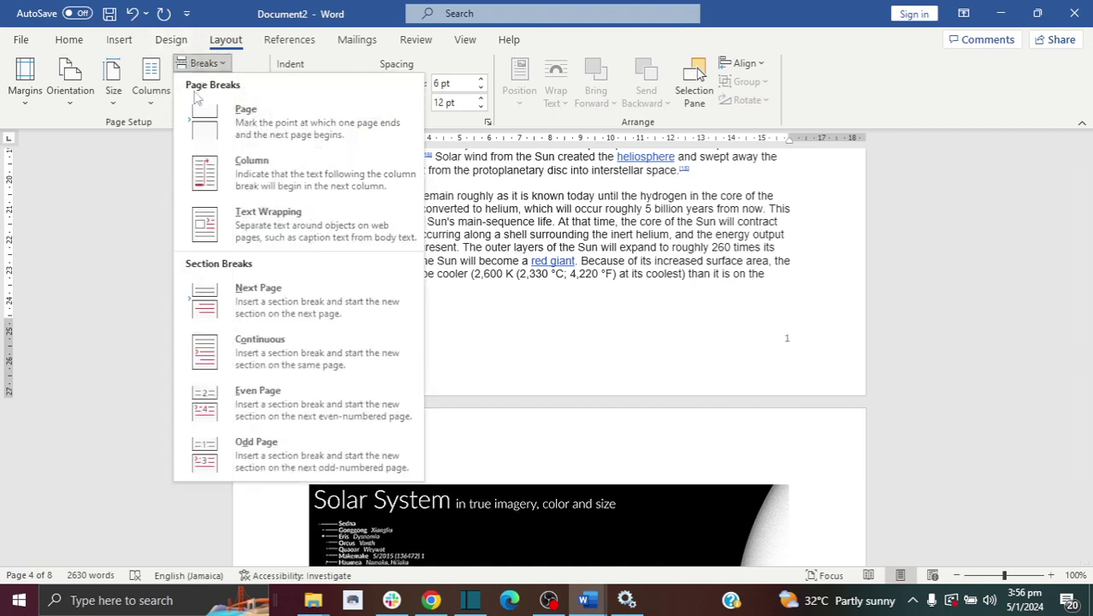
left_click(253, 351)
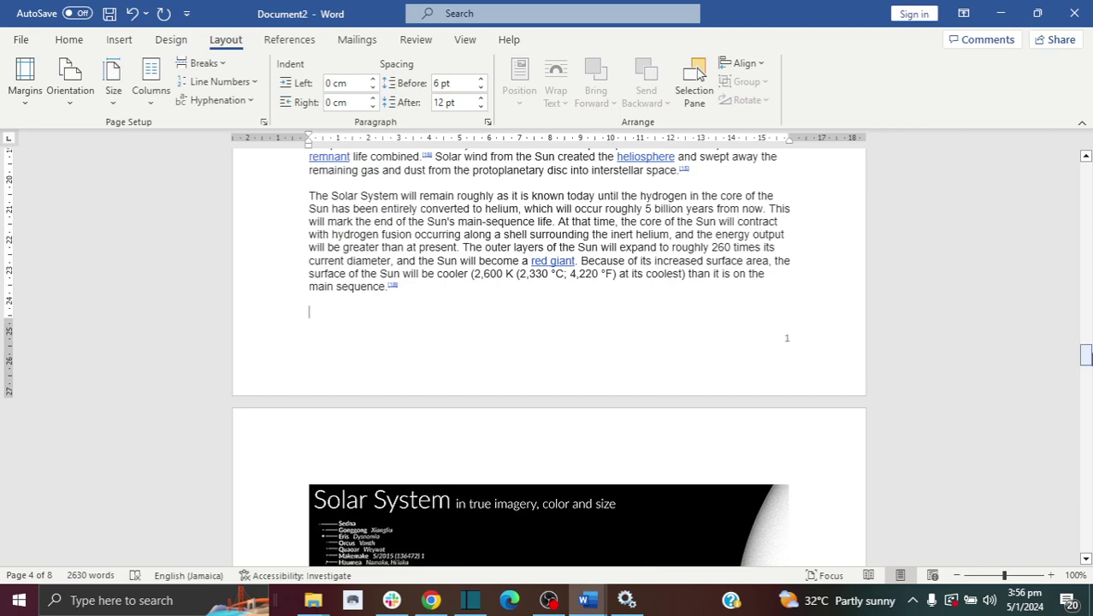
- Set up a Box page border with the candy corn art for the section starting at the page 4 diagram
left_click_drag(1084, 355, 1084, 313)
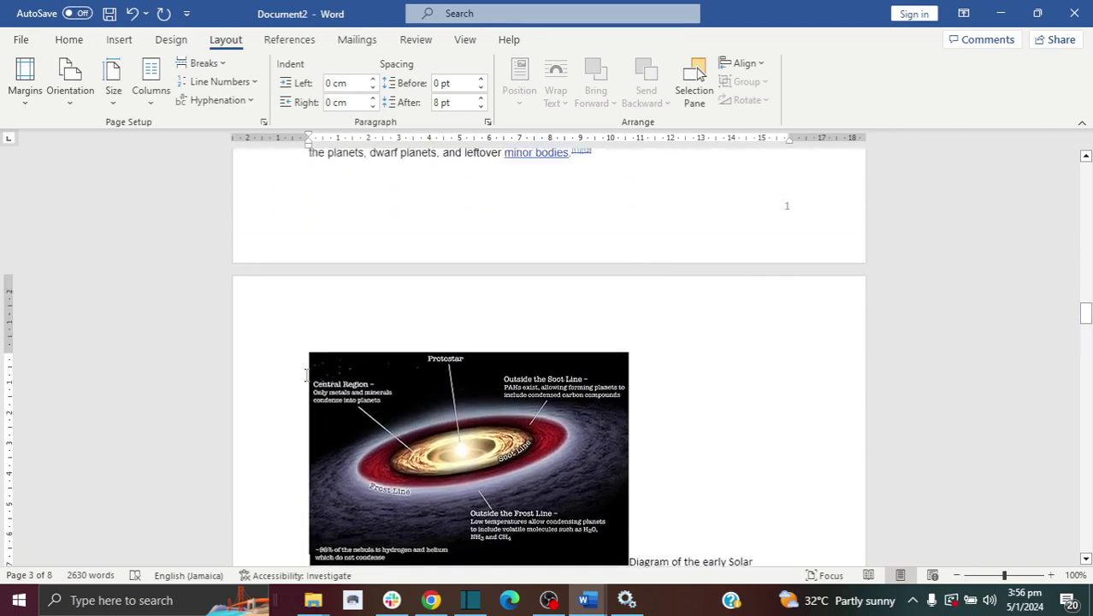
left_click(82, 47)
left_click(171, 40)
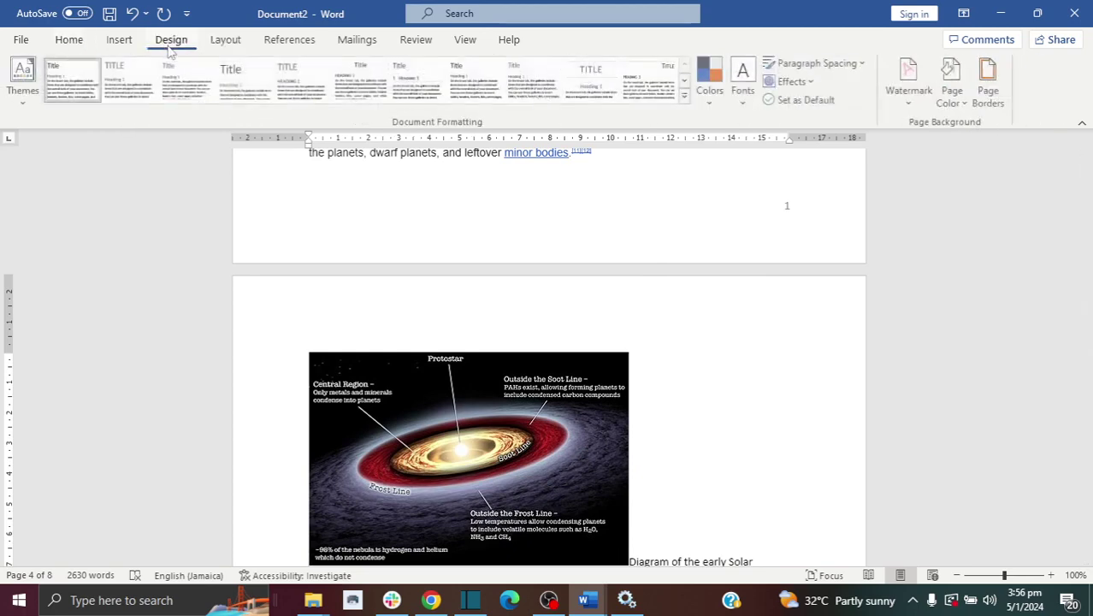
left_click(988, 101)
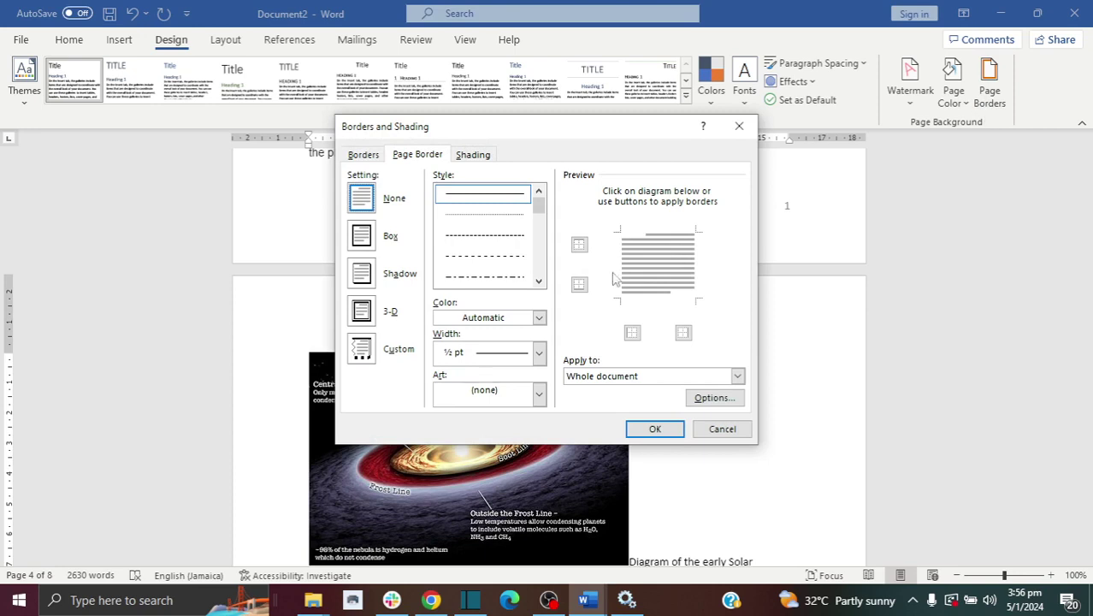
left_click(369, 243)
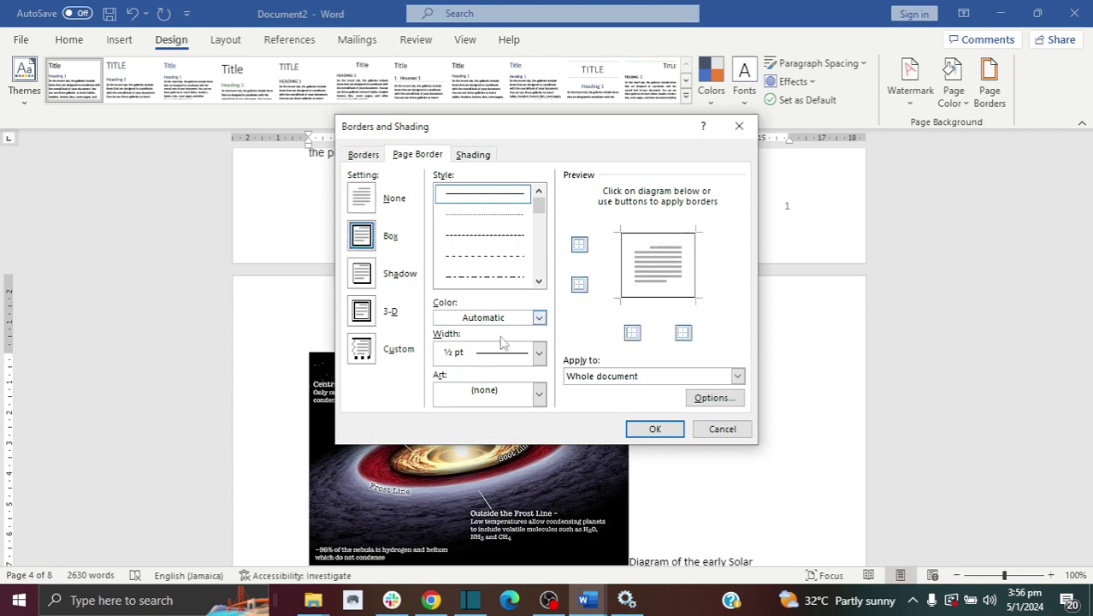
left_click(538, 391)
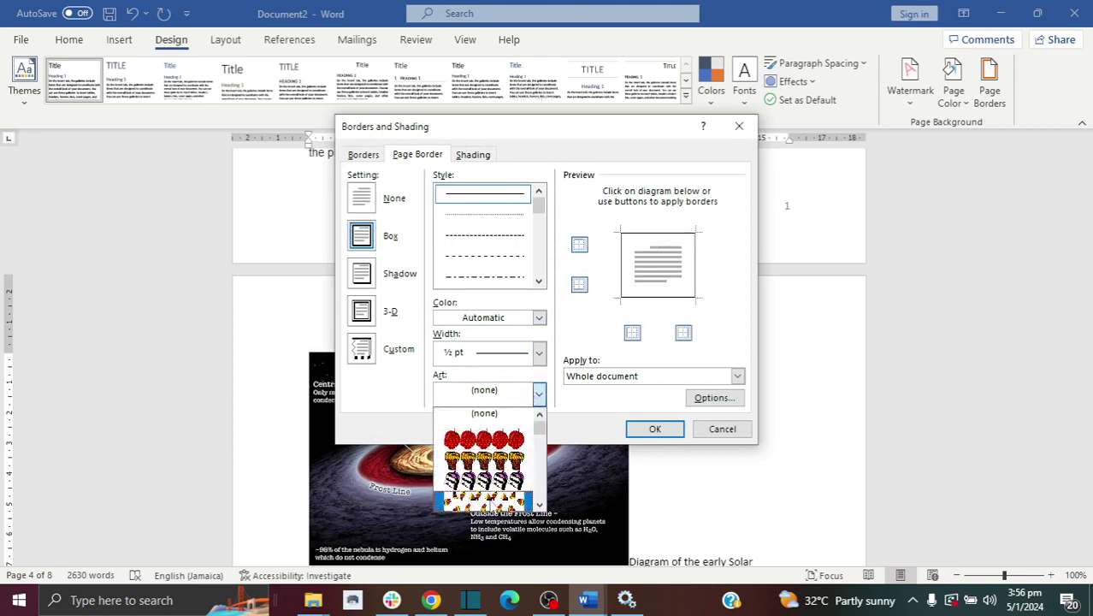
left_click(494, 504)
- Apply the candy corn border to "This section" and check it along page 4
left_click(680, 379)
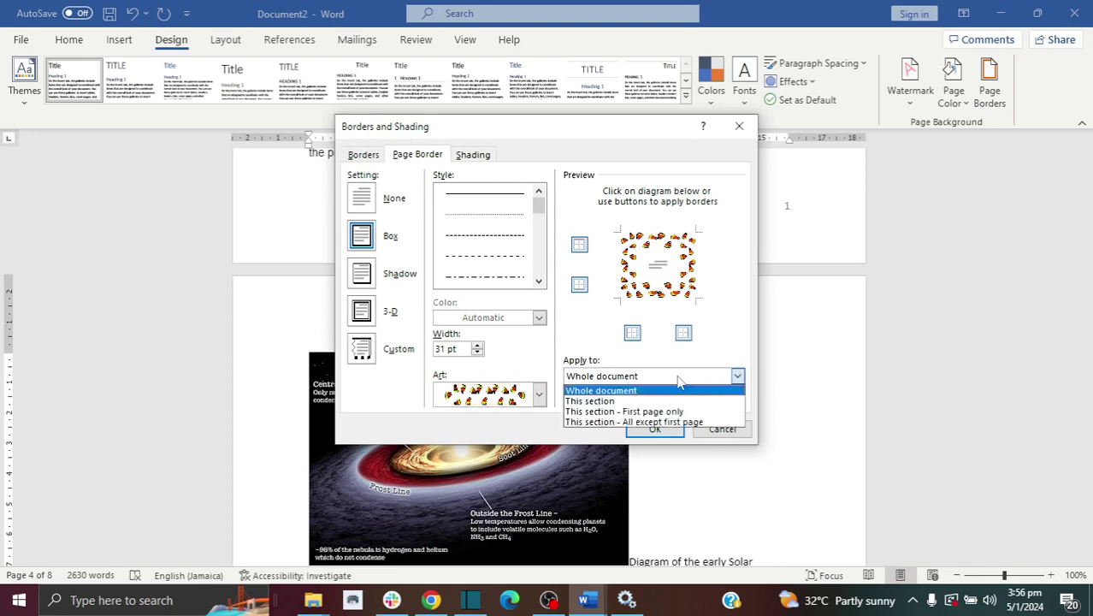
left_click(610, 402)
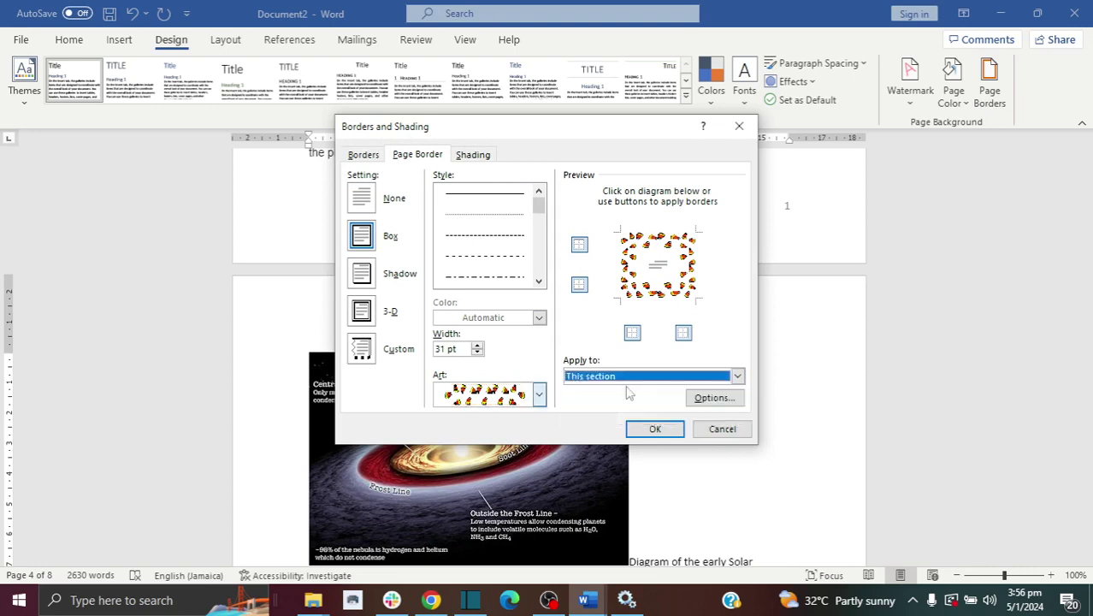
left_click(651, 428)
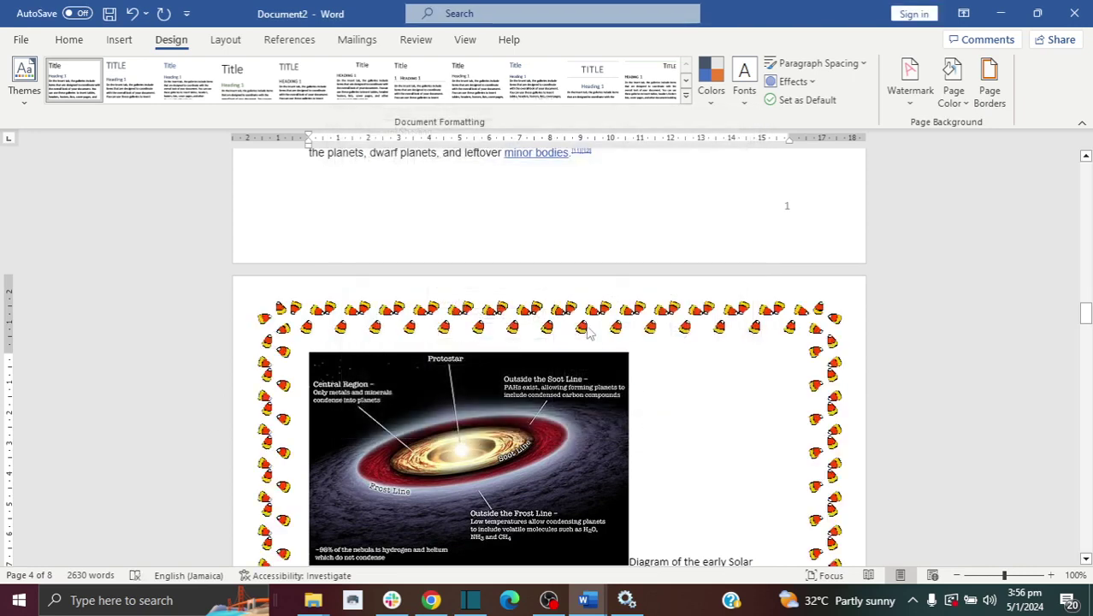
mouse_move(1086, 312)
left_mouse_down()
mouse_move(1085, 389)
mouse_move(1086, 256)
mouse_move(1086, 328)
left_mouse_up()
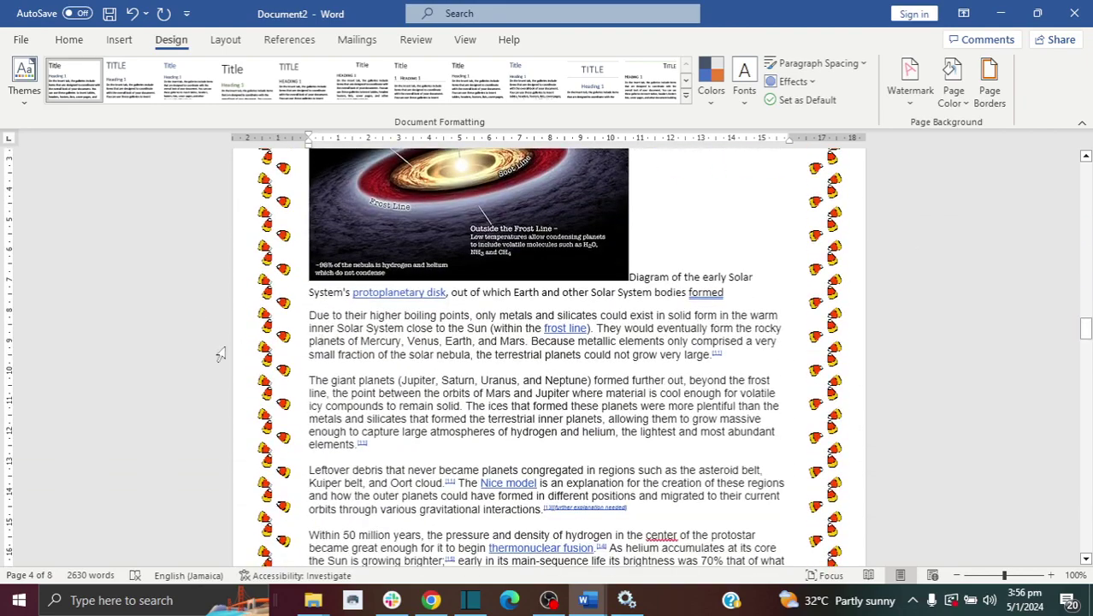
left_click(328, 353)
left_click_drag(1086, 328, 1086, 335)
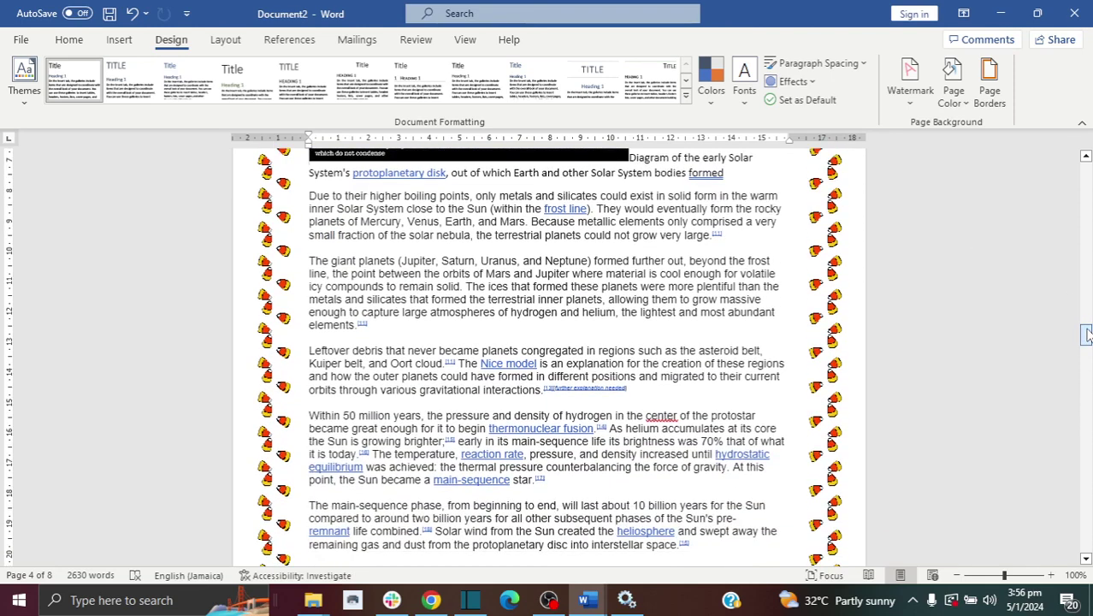